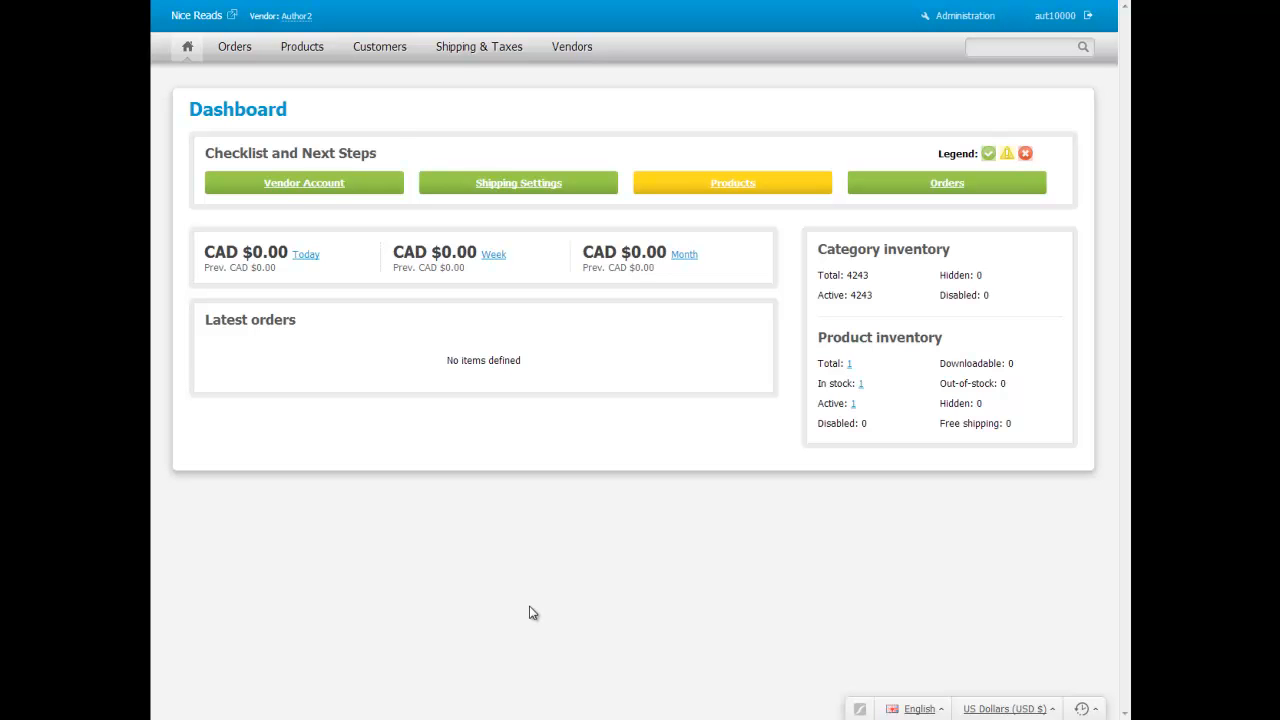
- Open the store's product list and start adding a new product
mouse_move(306, 46)
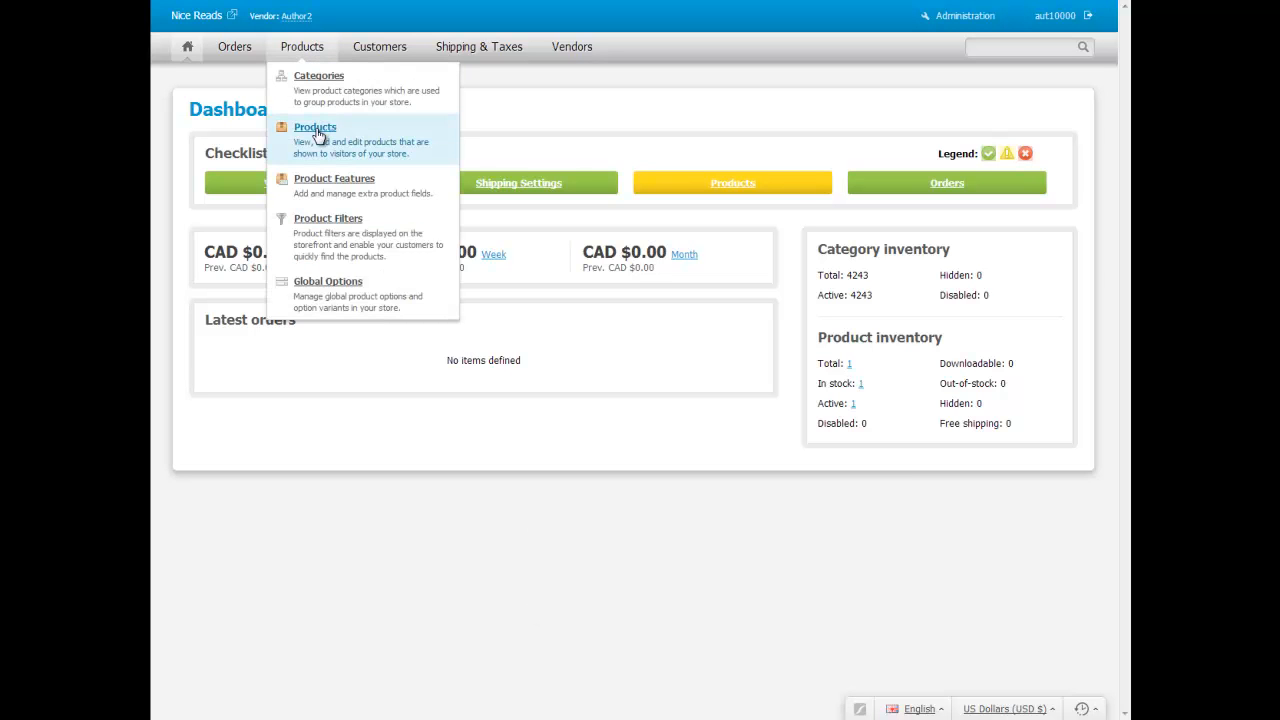
click(318, 135)
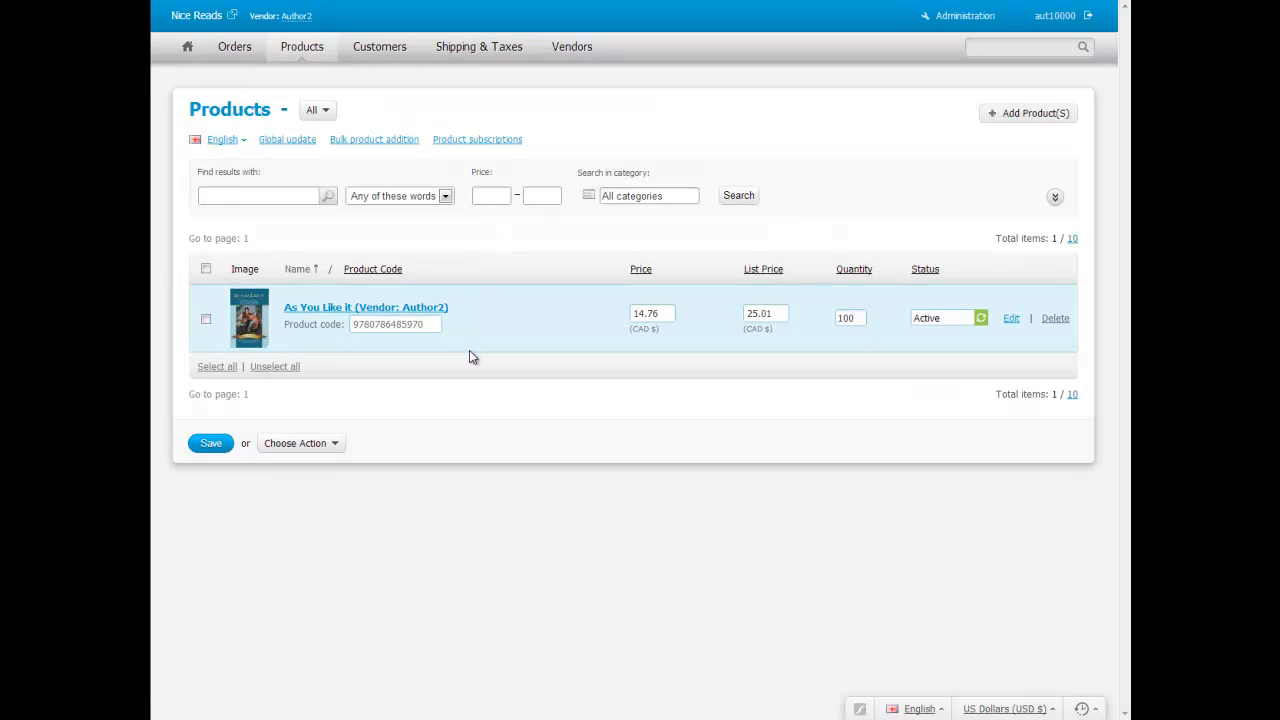
click(992, 120)
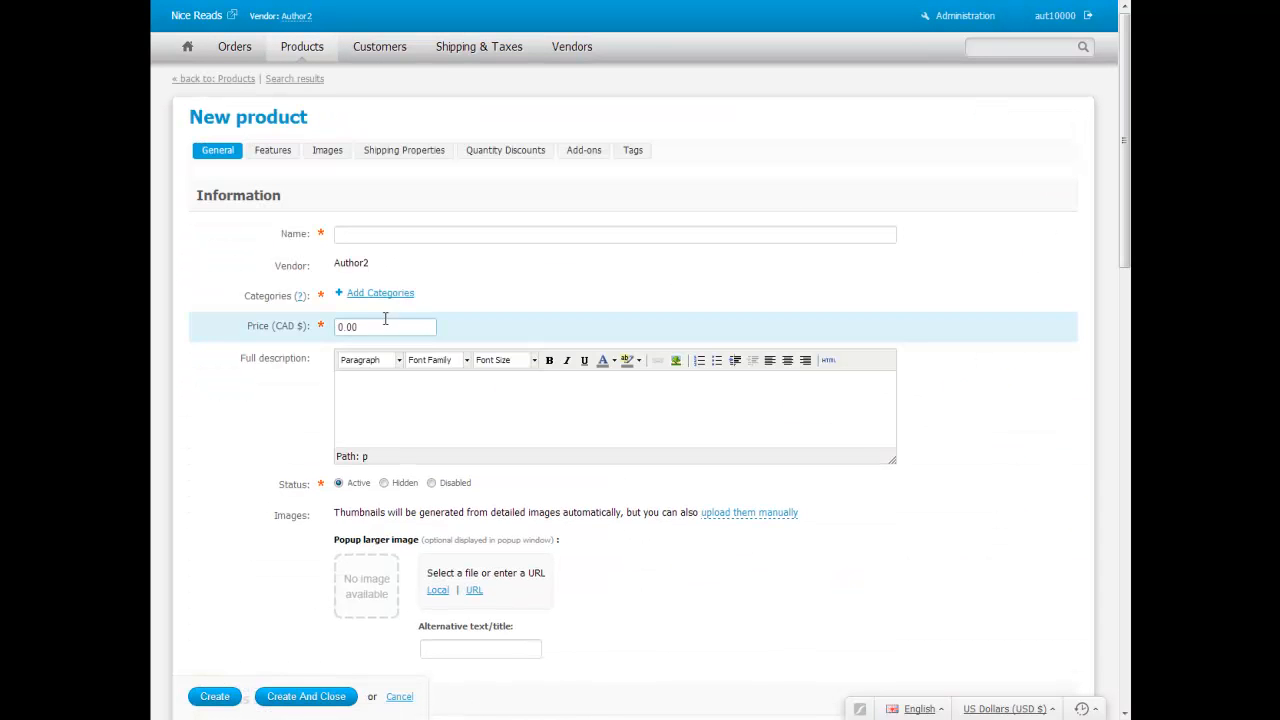
- Name the new product "TotalSnap Cart Getting Started Guide"
click(359, 235)
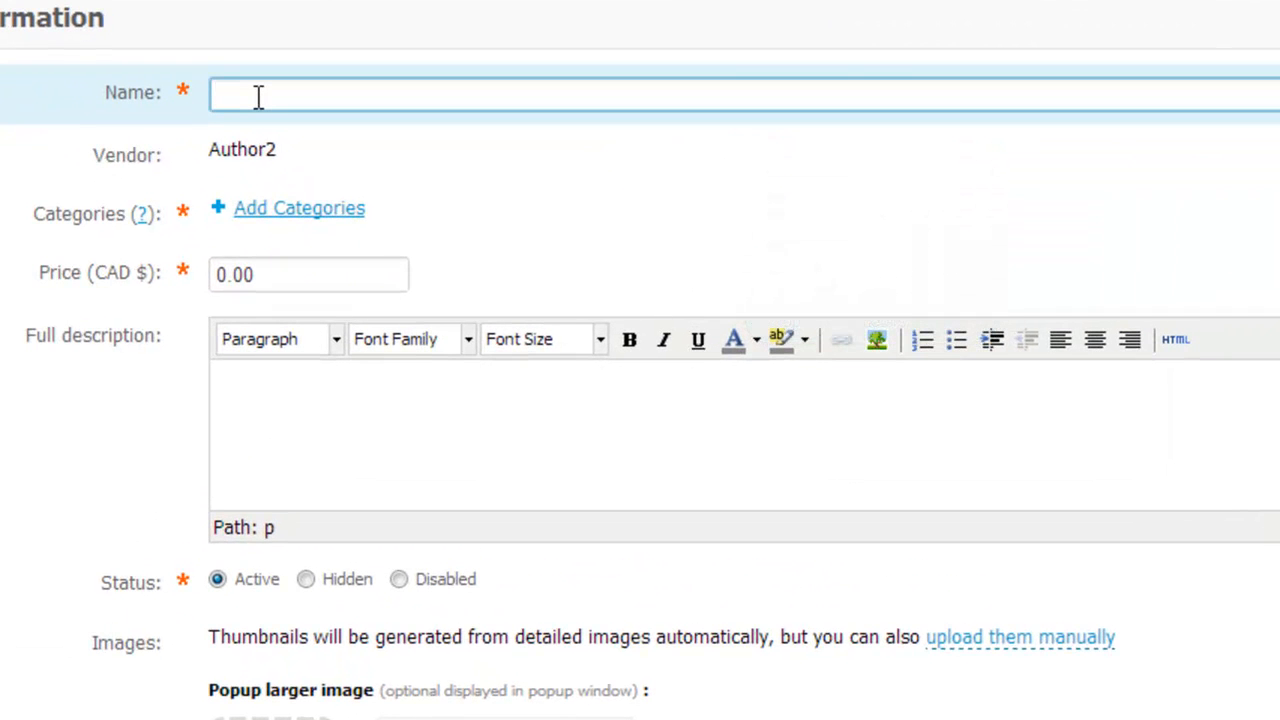
text(T)
key(Down)
key(Down)
key(Return)
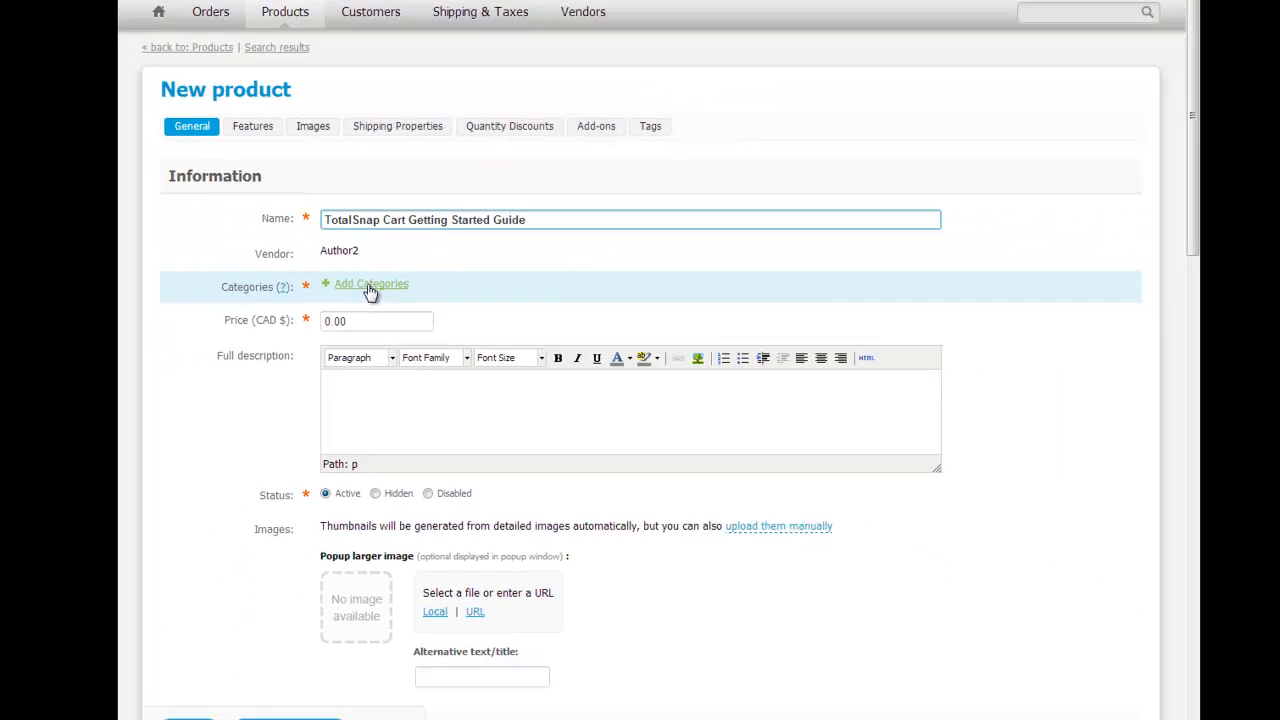
- Assign the product to the E-Commerce category under Business & Economics and select it as the main category
click(305, 224)
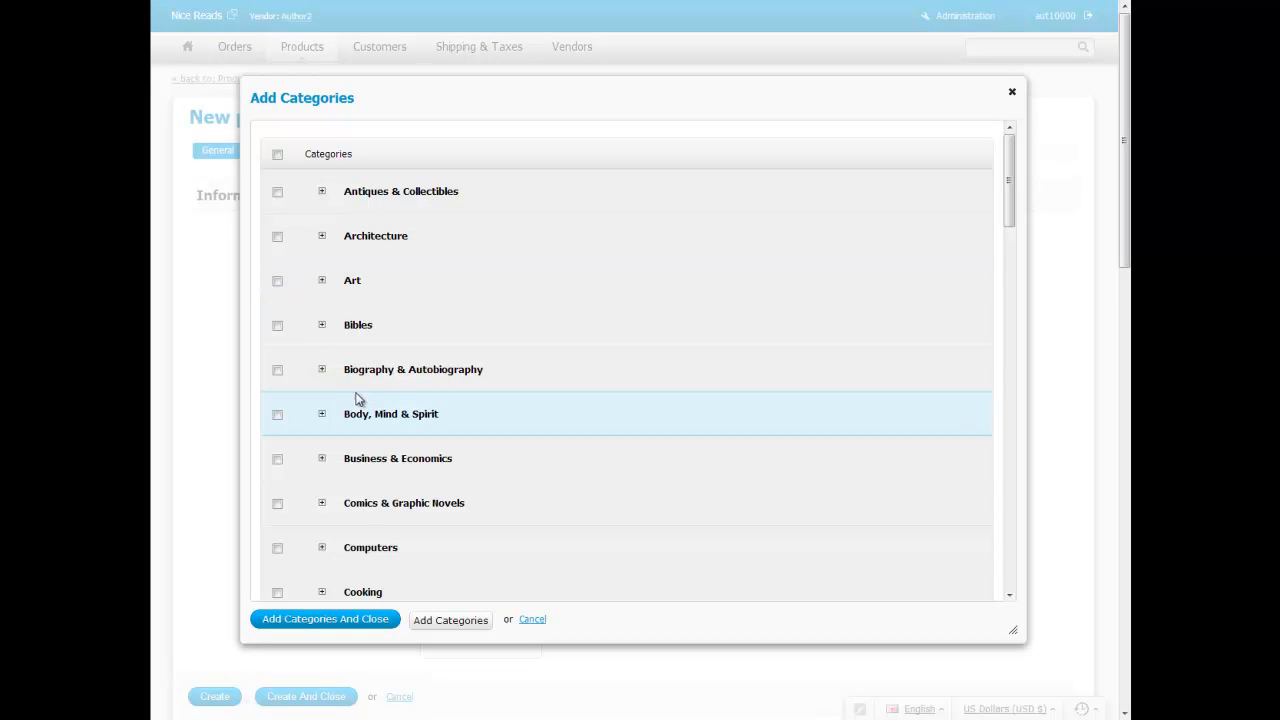
click(322, 459)
scroll(375, 460, down, 6)
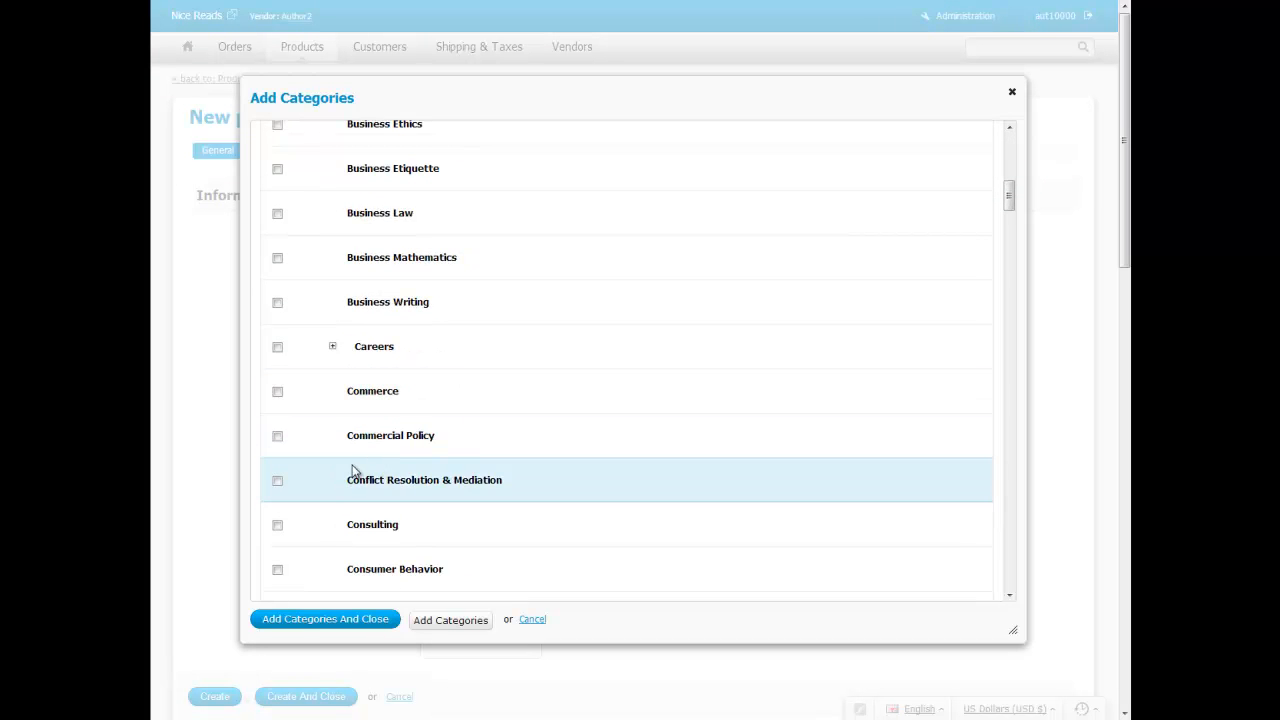
scroll(365, 475, down, 3)
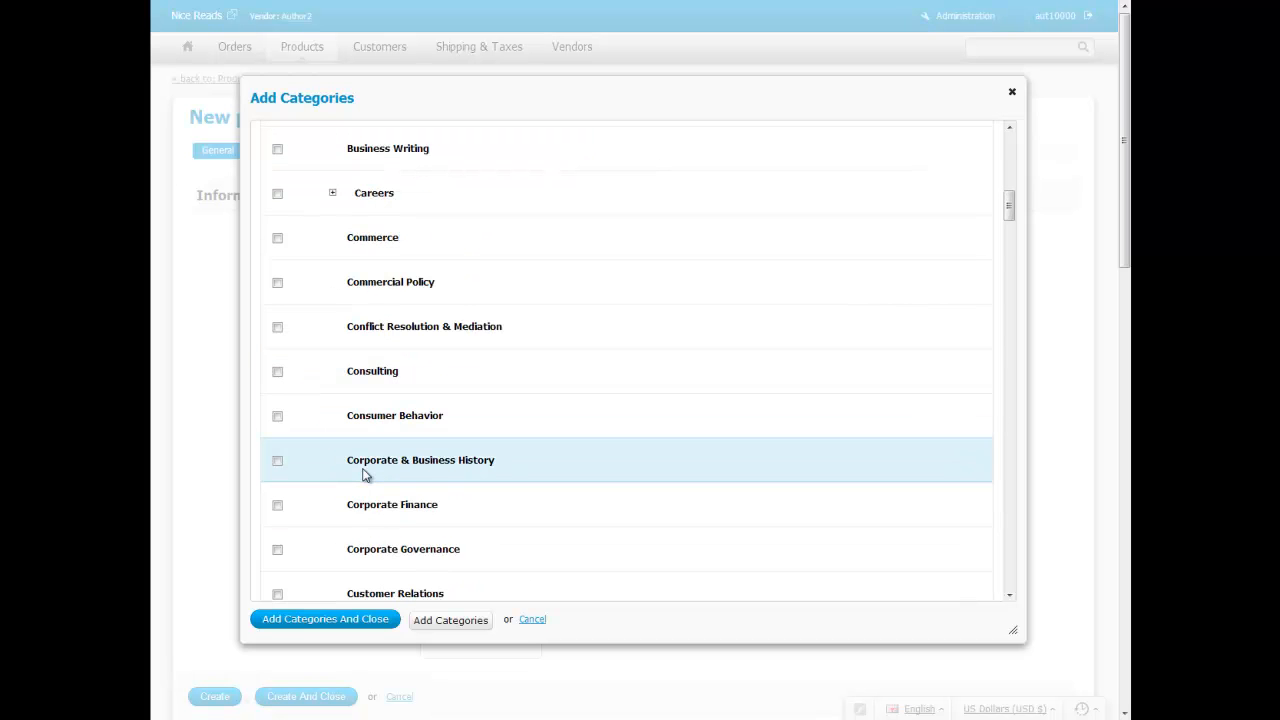
scroll(365, 475, down, 9)
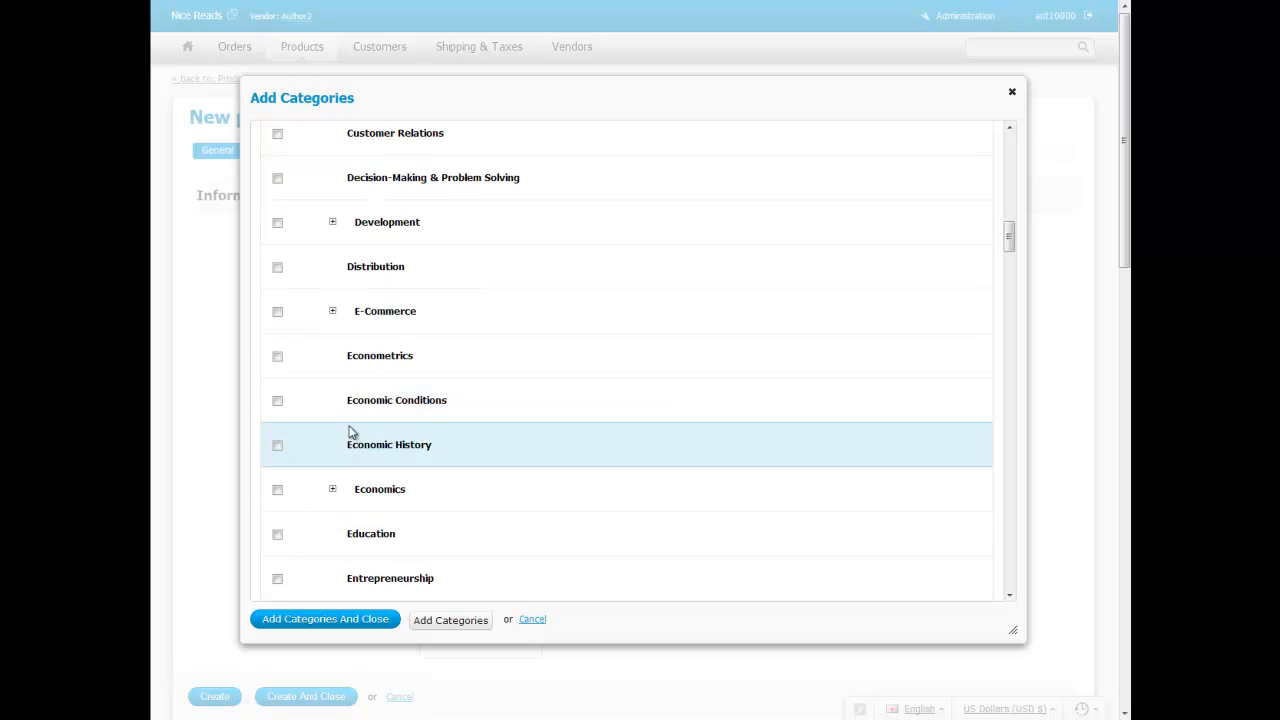
click(278, 312)
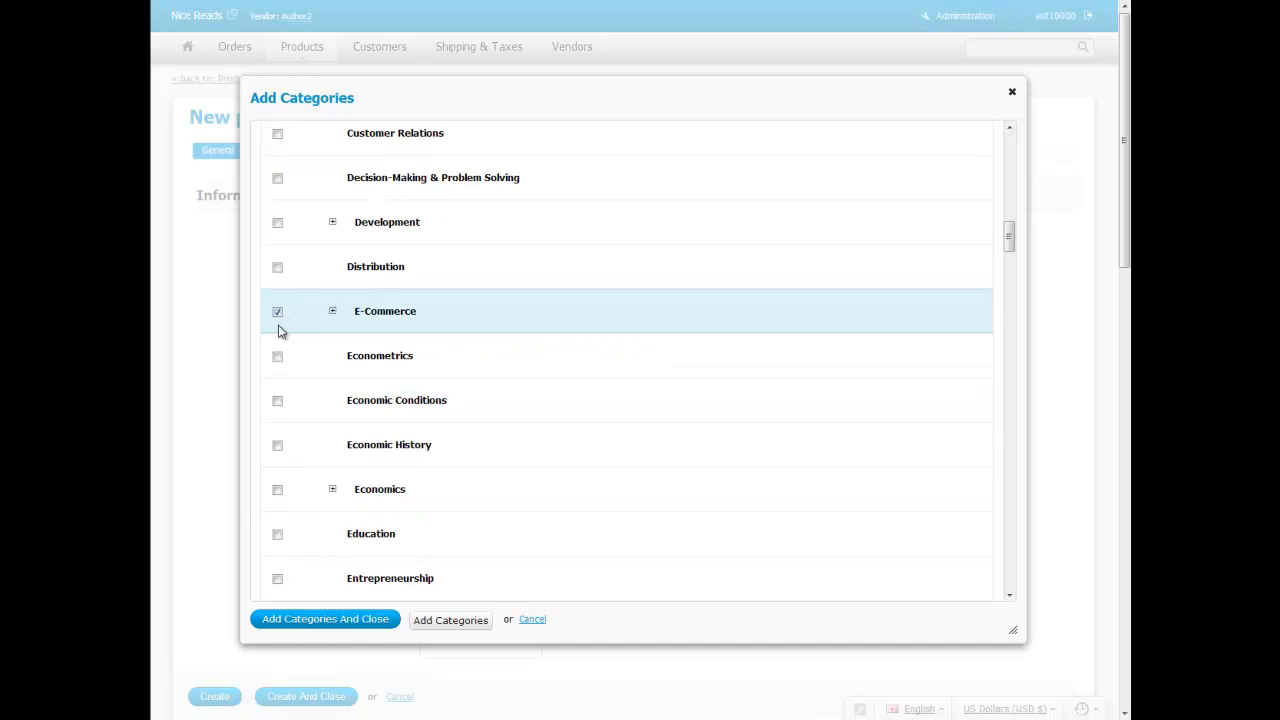
click(340, 617)
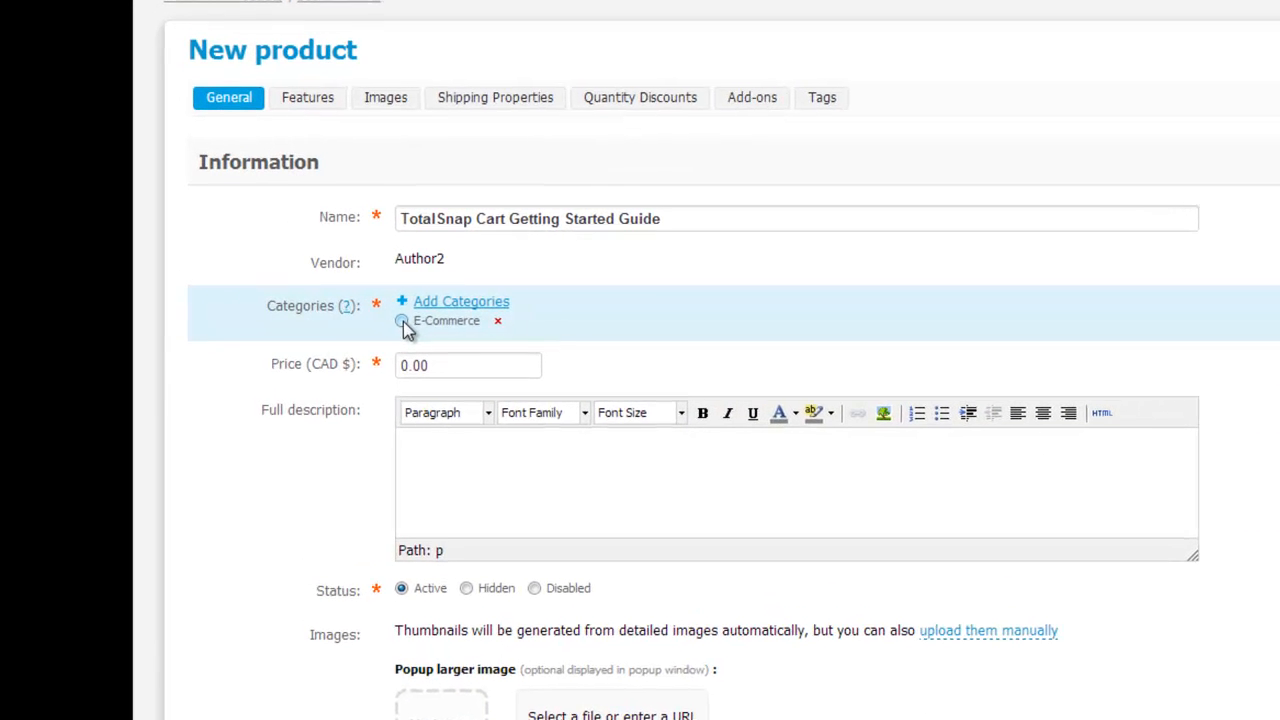
click(339, 307)
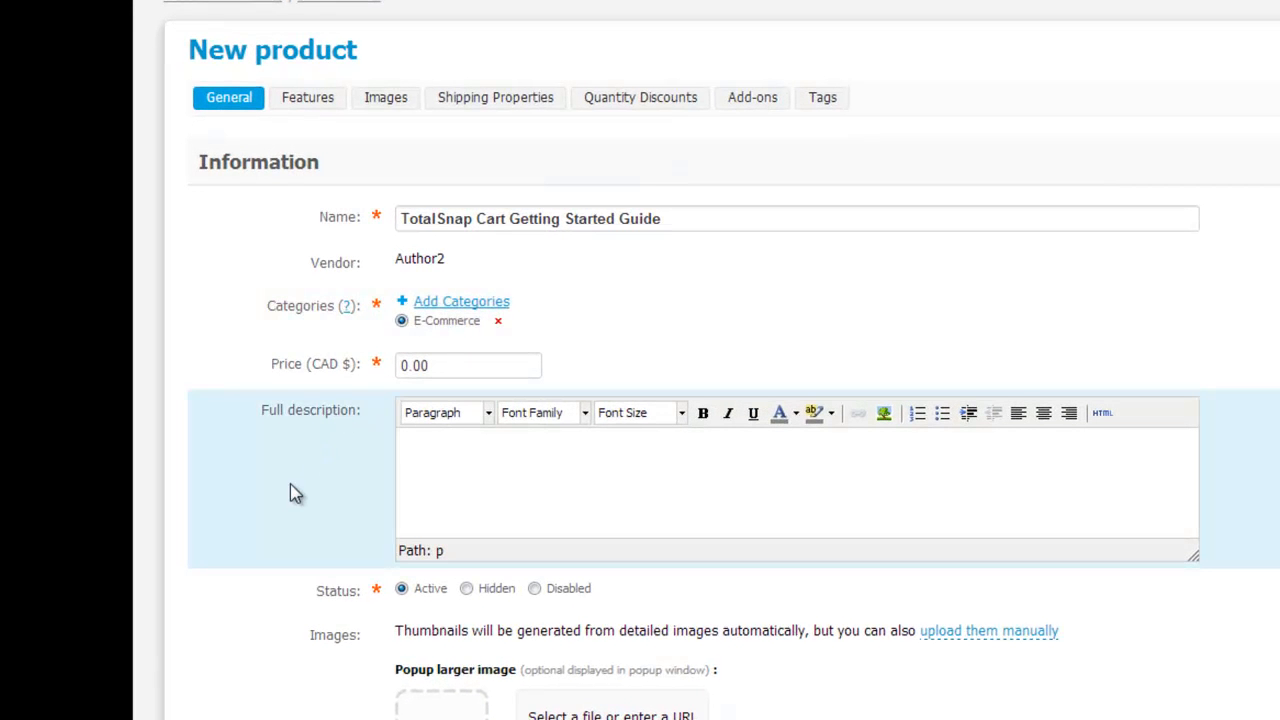
- Set the product's price to 8.99 CAD
click(439, 366)
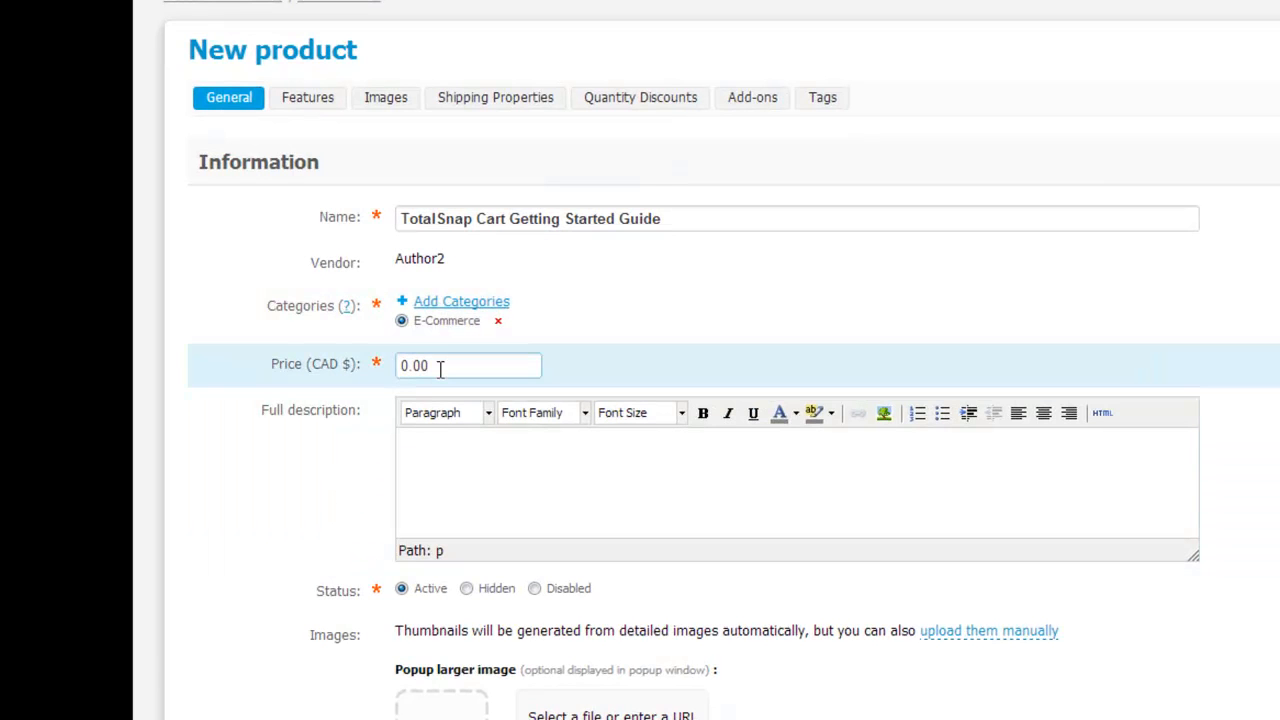
drag(439, 366, 372, 370)
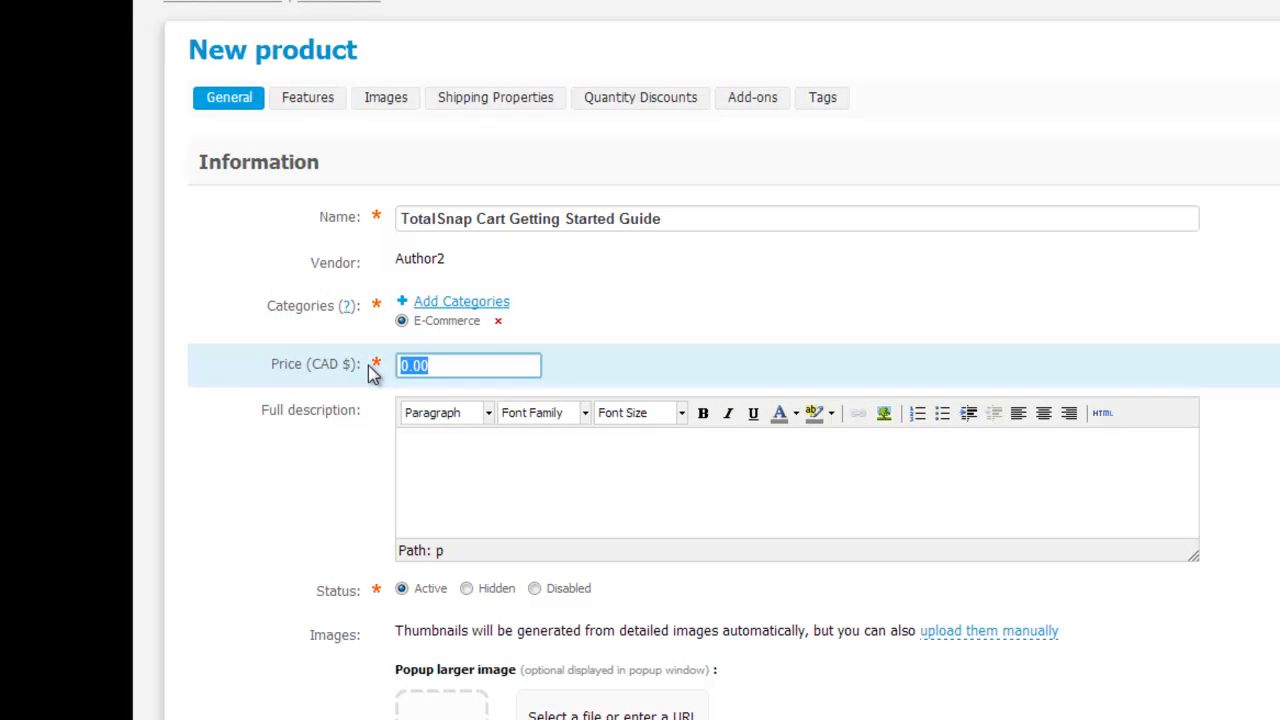
text(8.99)
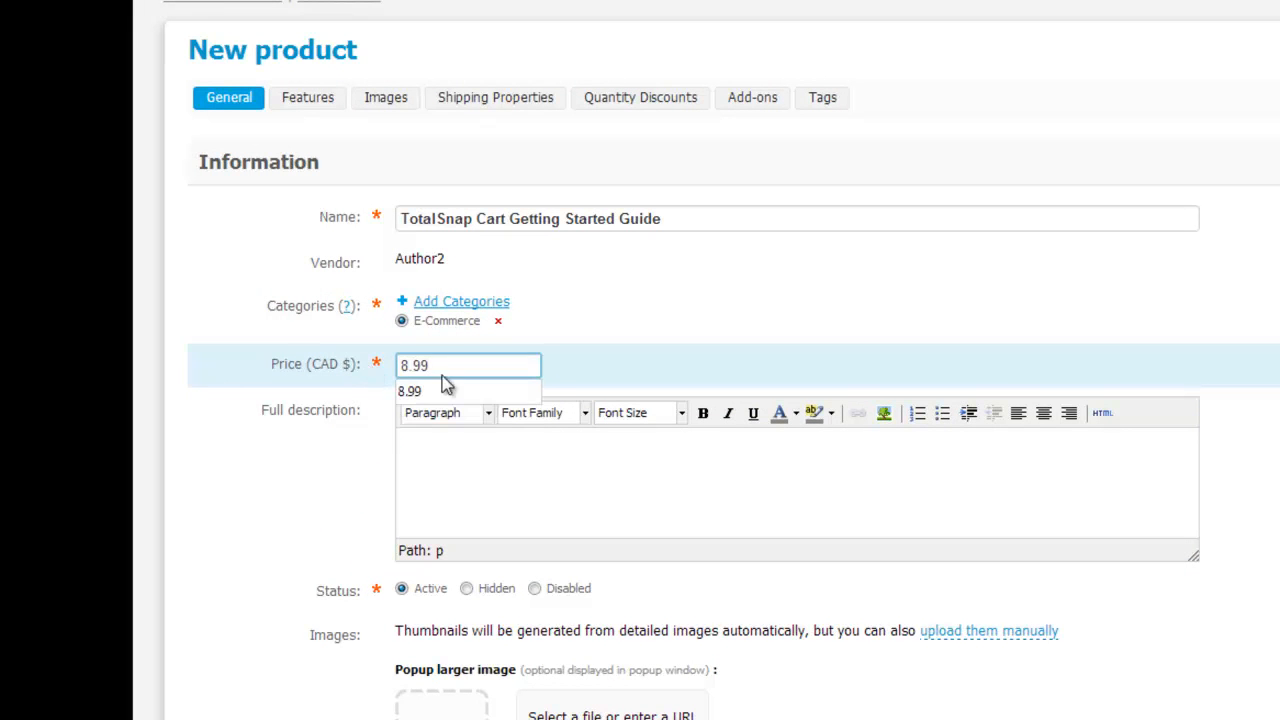
click(578, 366)
- Enter the full description "This is a full description. This can include html markup and highlighting."
click(457, 448)
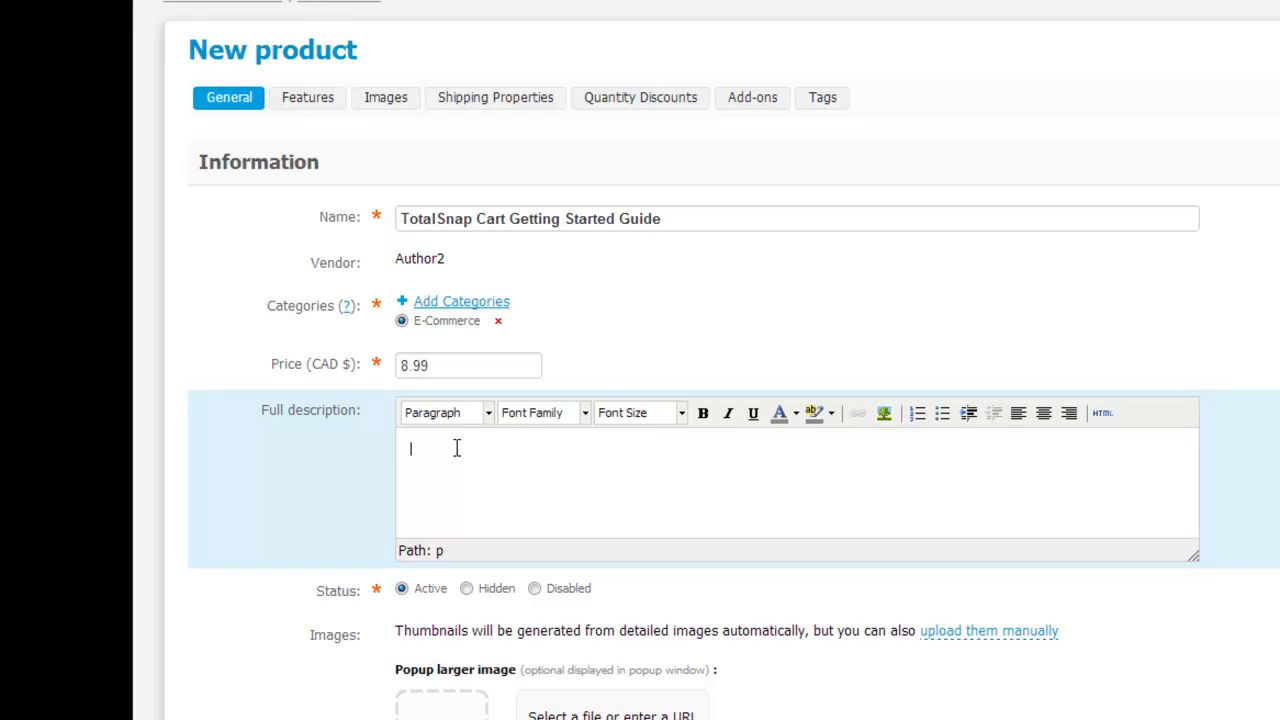
text(This is a full description.  This )
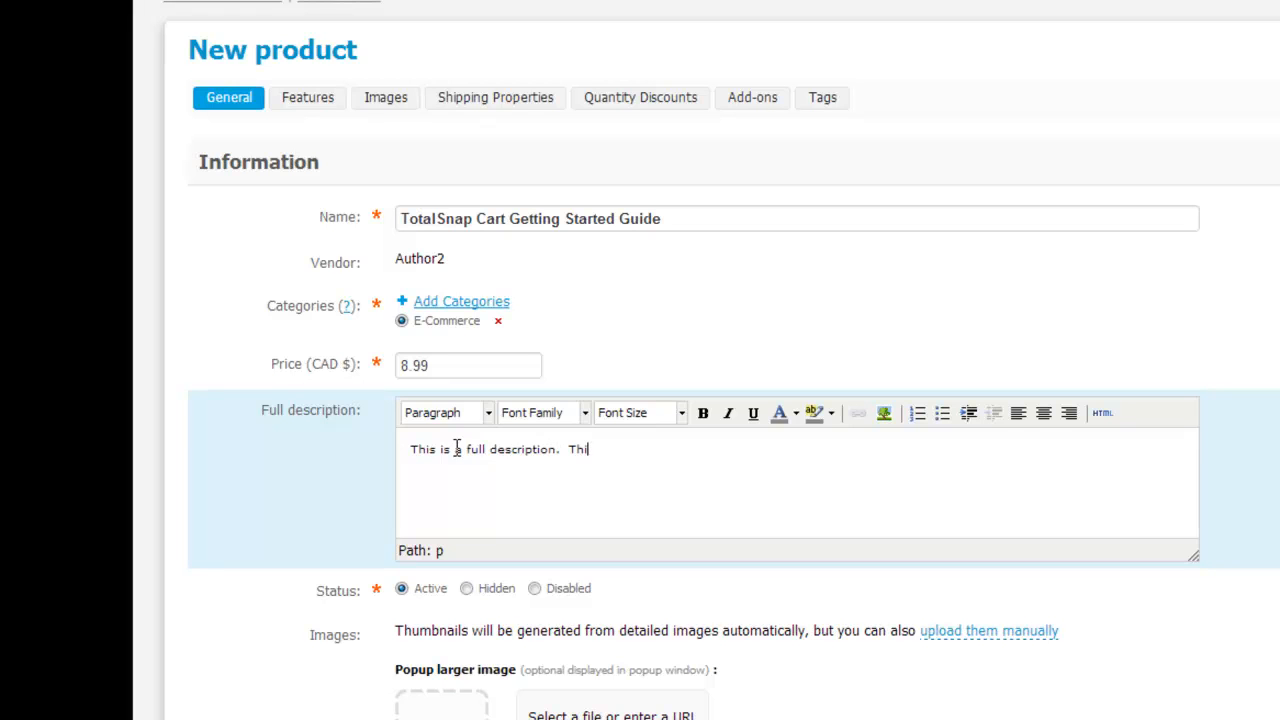
text(can include h)
text(tmop)
key(BackSpace)
key(BackSpace)
text(l markup and highlighting.)
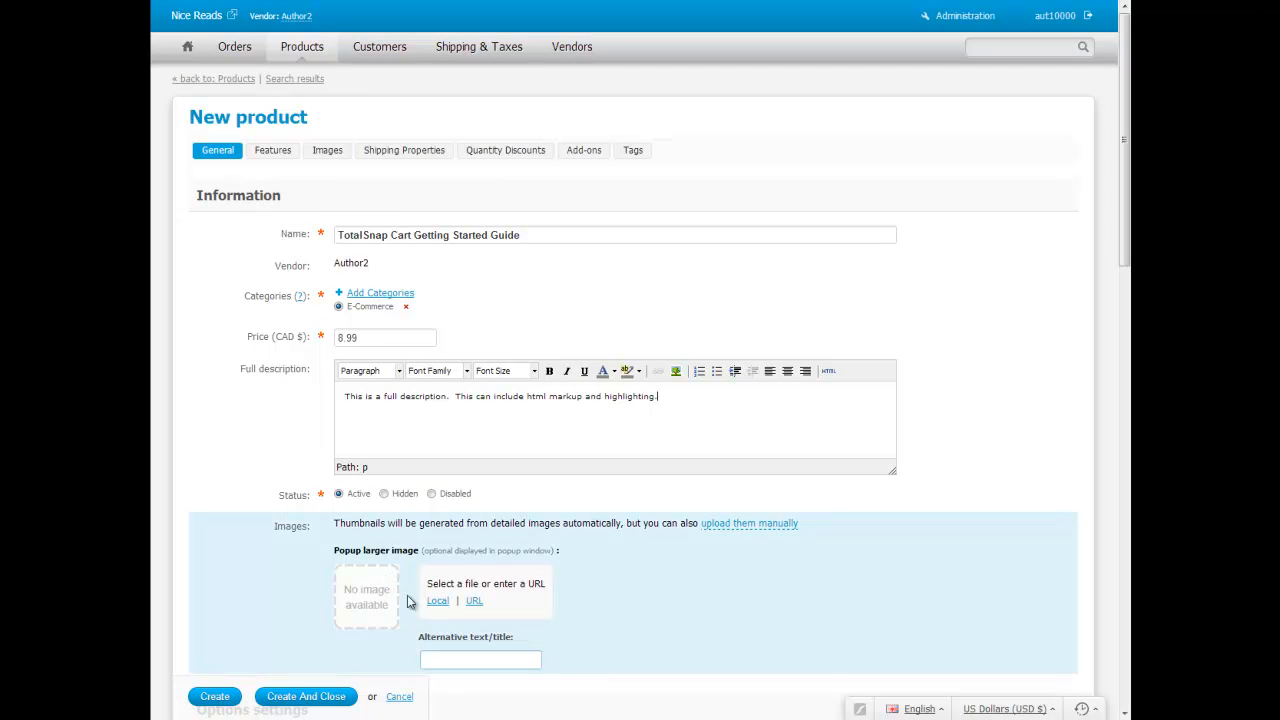
- Add the local file TotalSnapCartGettingStartedGuideExampleImage.png as the product's popup larger image
scroll(541, 622, down, 1)
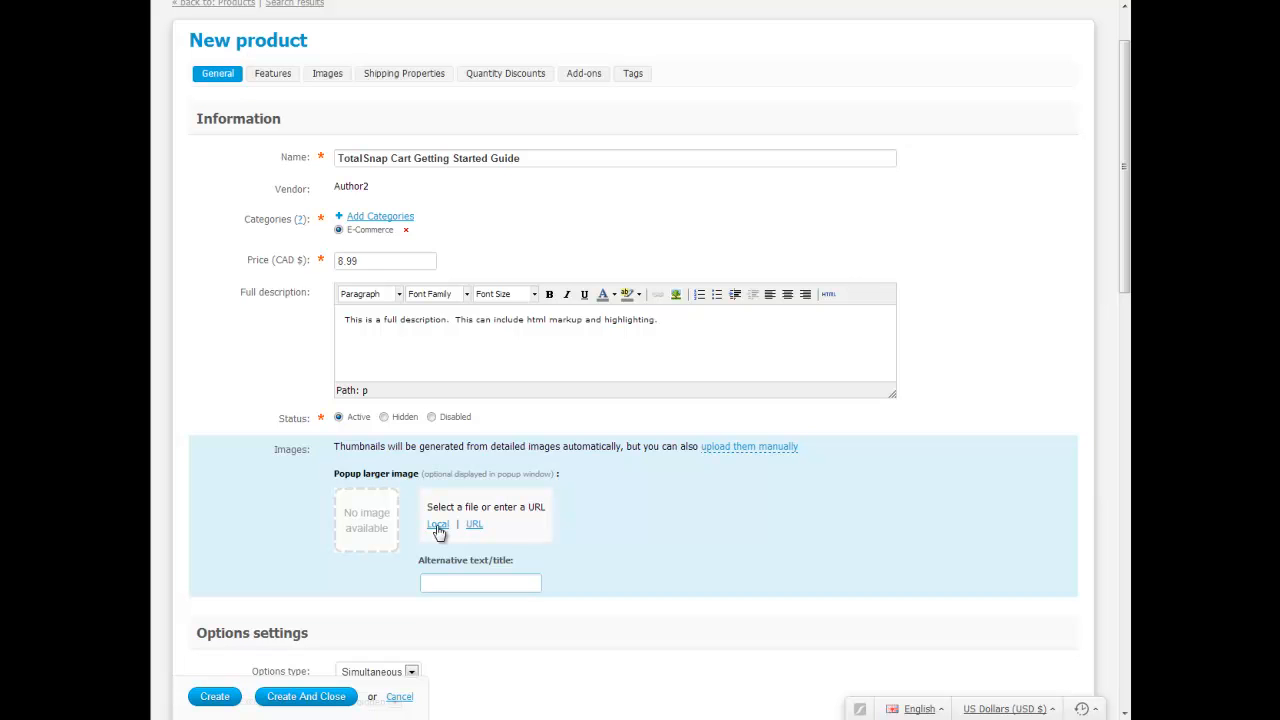
click(438, 525)
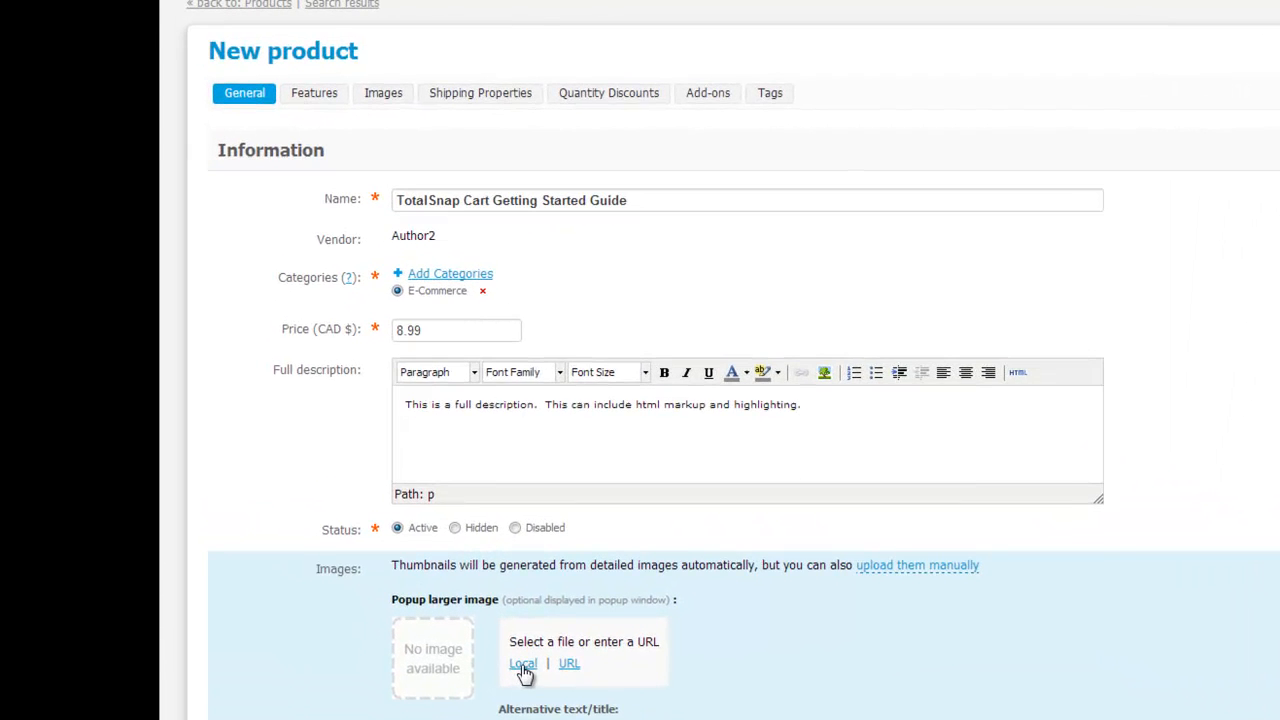
click(508, 88)
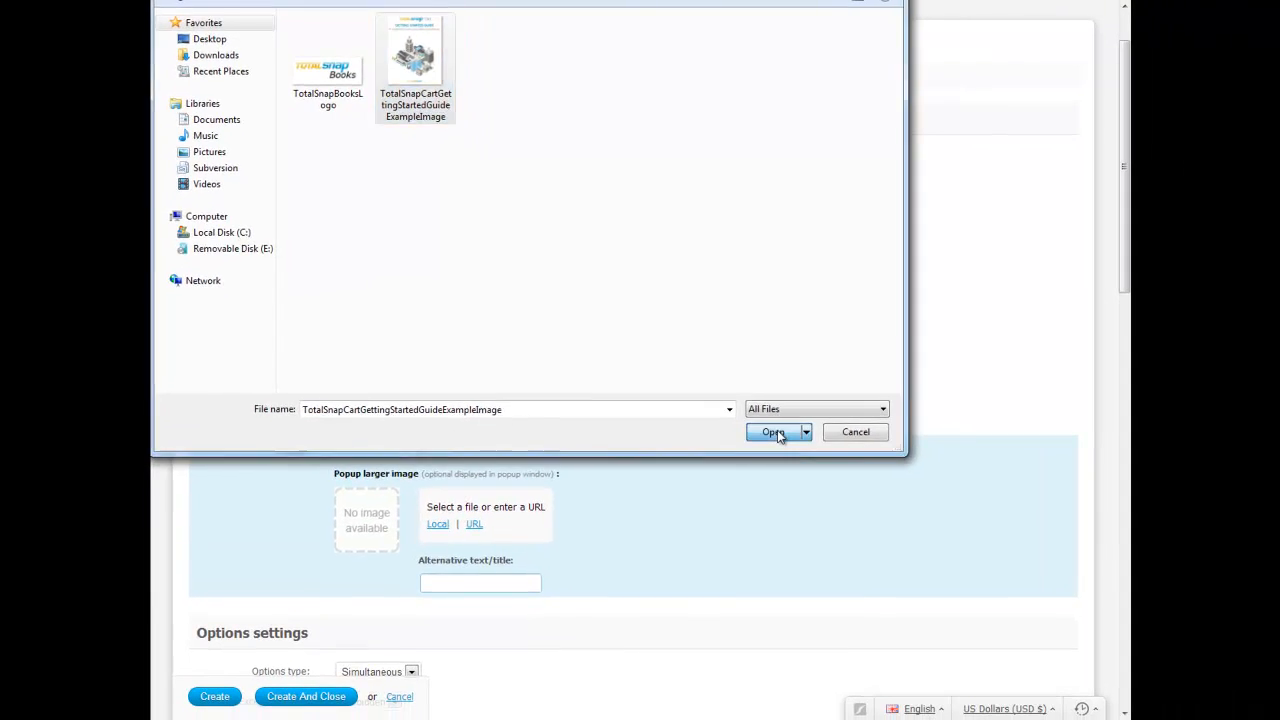
click(950, 548)
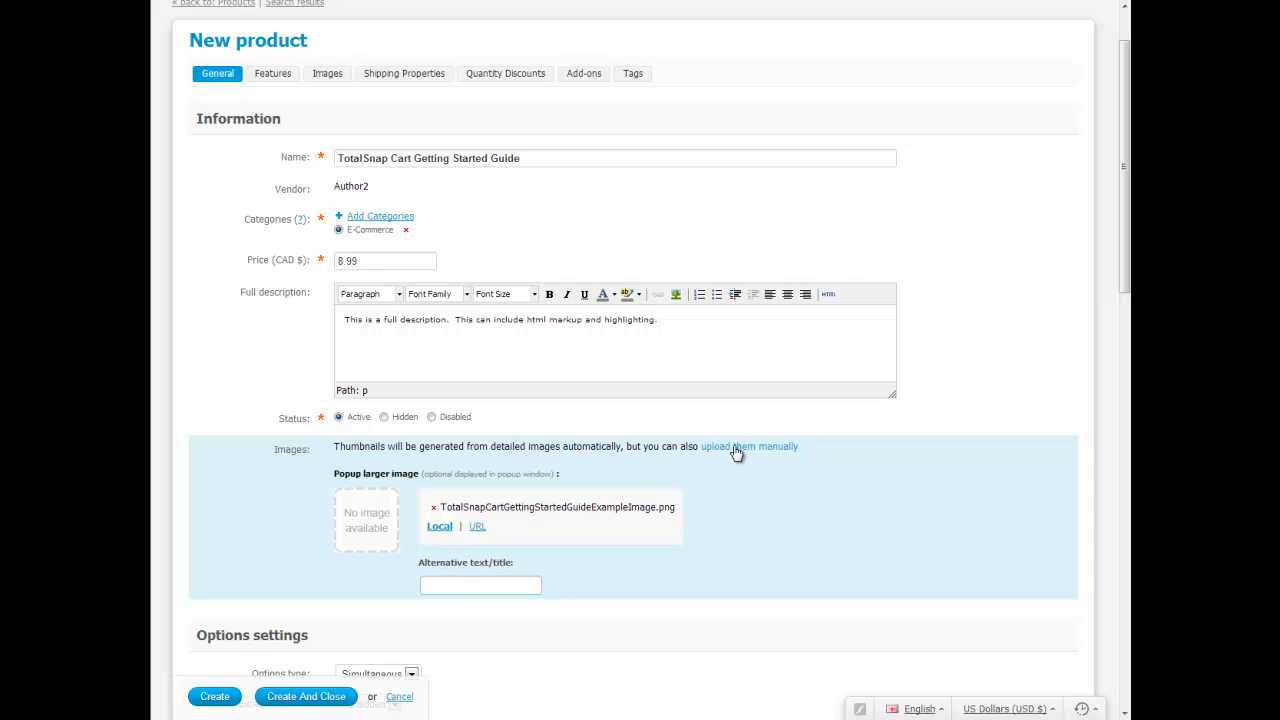
- Set the image's alternative text to the product name, "TotalSnap Cart Getting Started Guide"
click(465, 587)
key(Down)
key(Down)
key(Down)
key(Return)
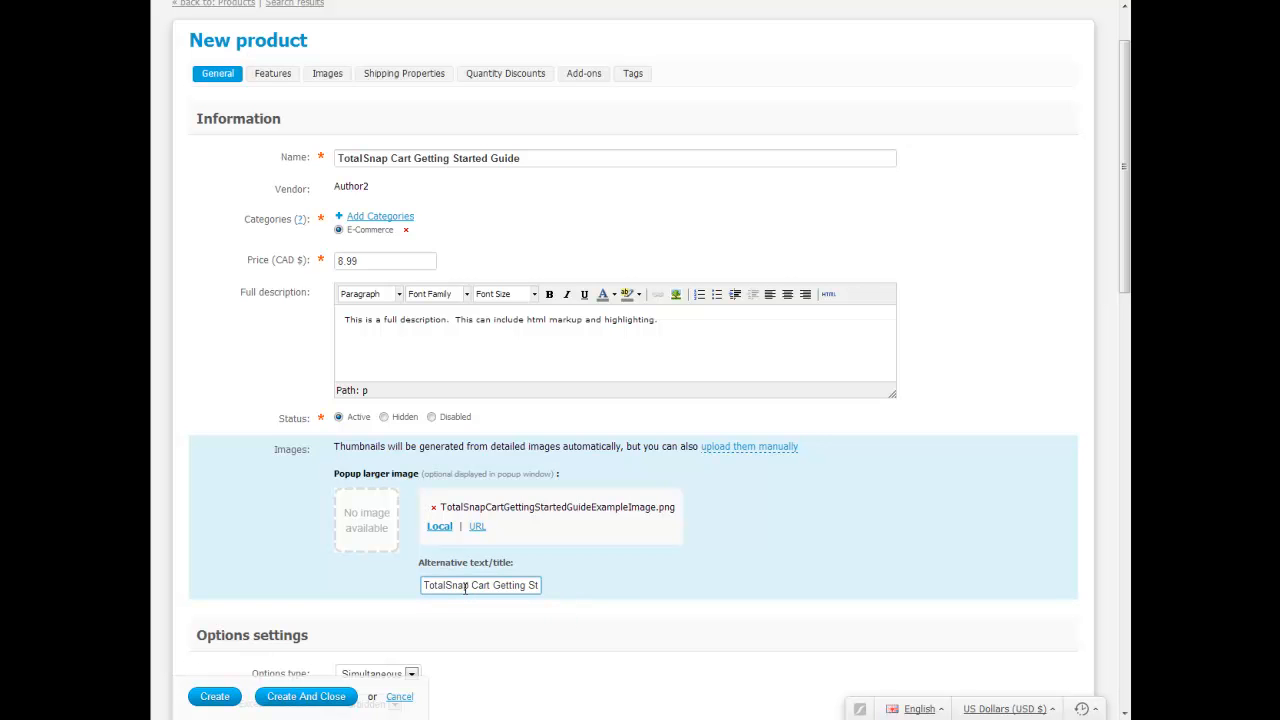
scroll(434, 614, down, 2)
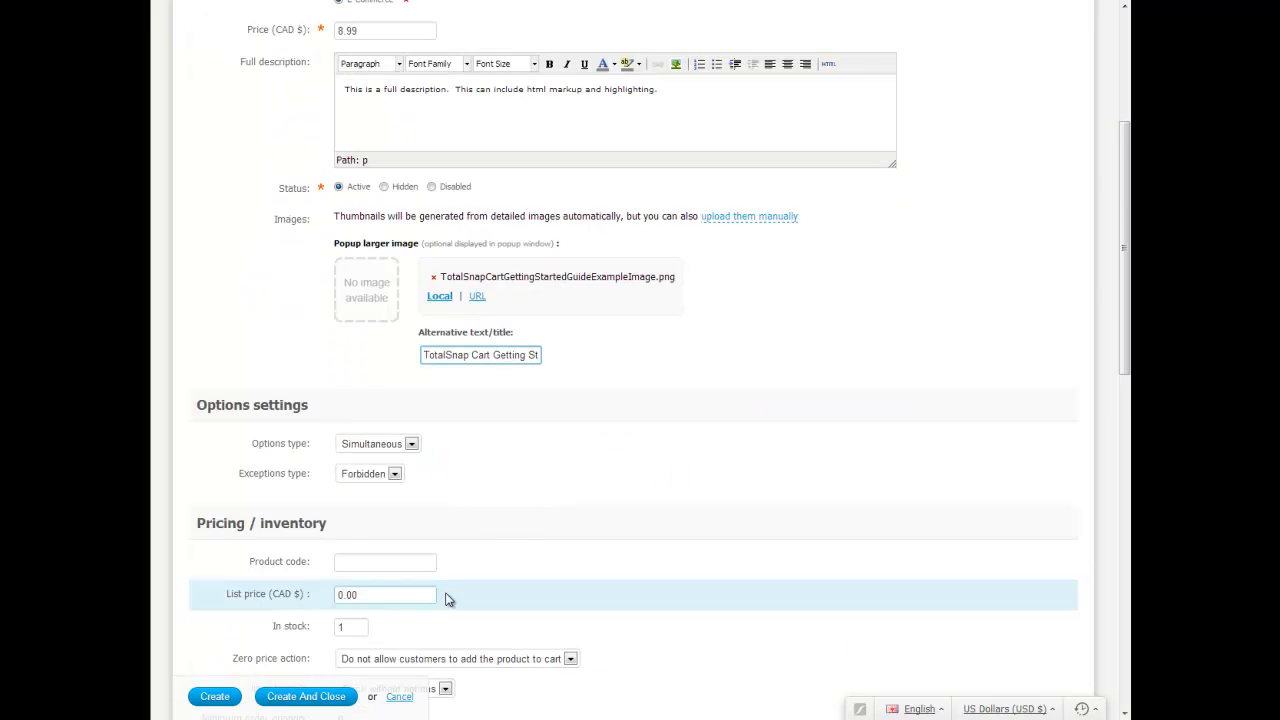
scroll(430, 570, down, 1)
click(356, 487)
text(12)
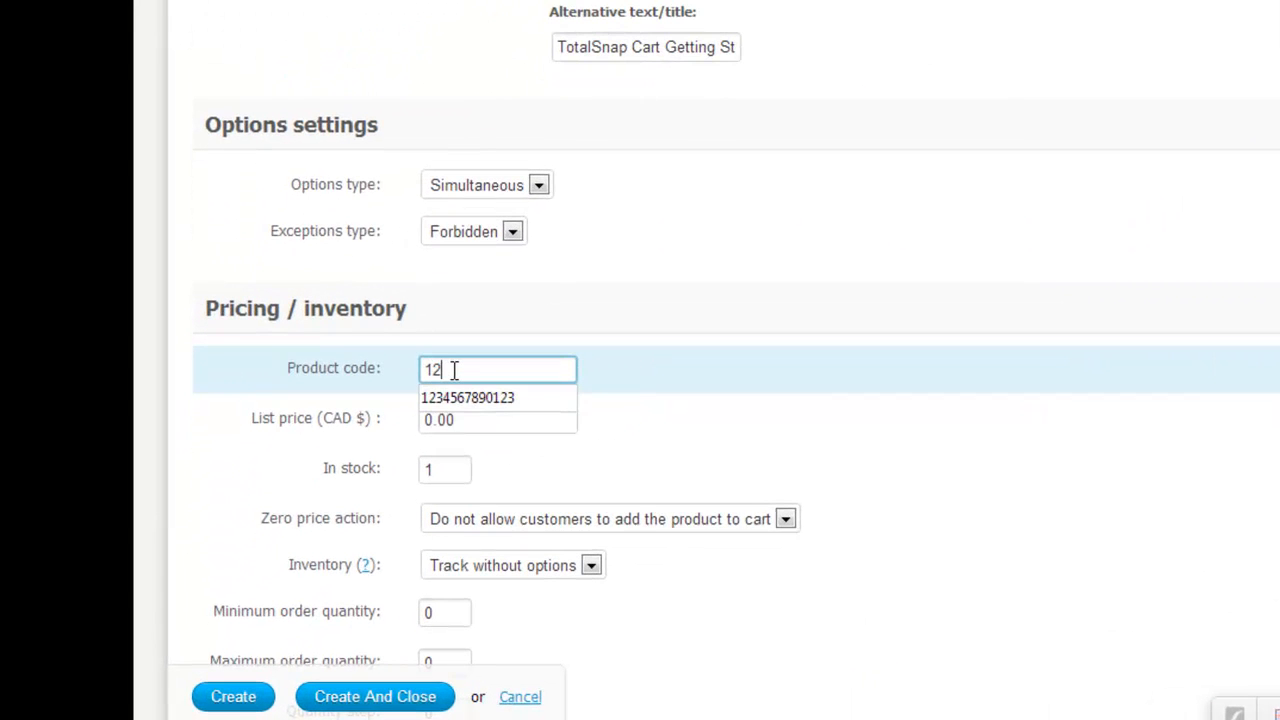
key(Down)
key(Return)
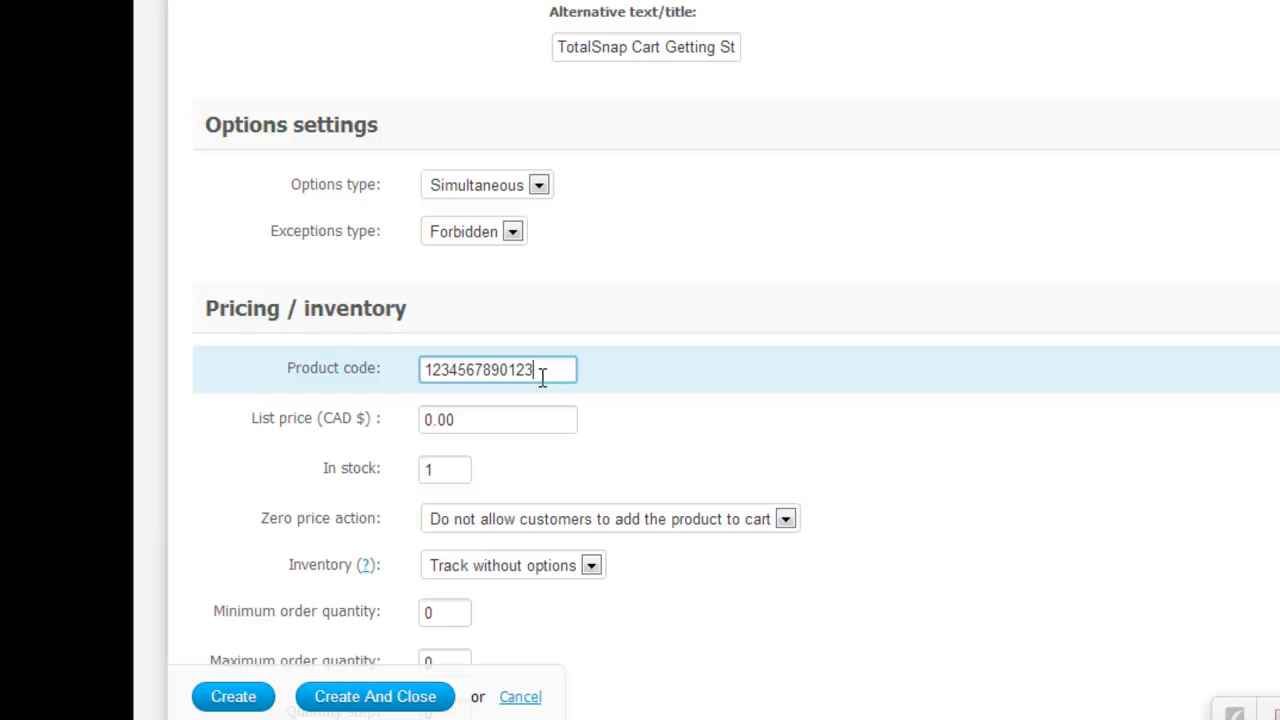
- Set the list price to 9.99 CAD and the in-stock quantity to 100
click(485, 421)
text(9..)
key(BackSpace)
key(BackSpace)
text(.99)
click(651, 422)
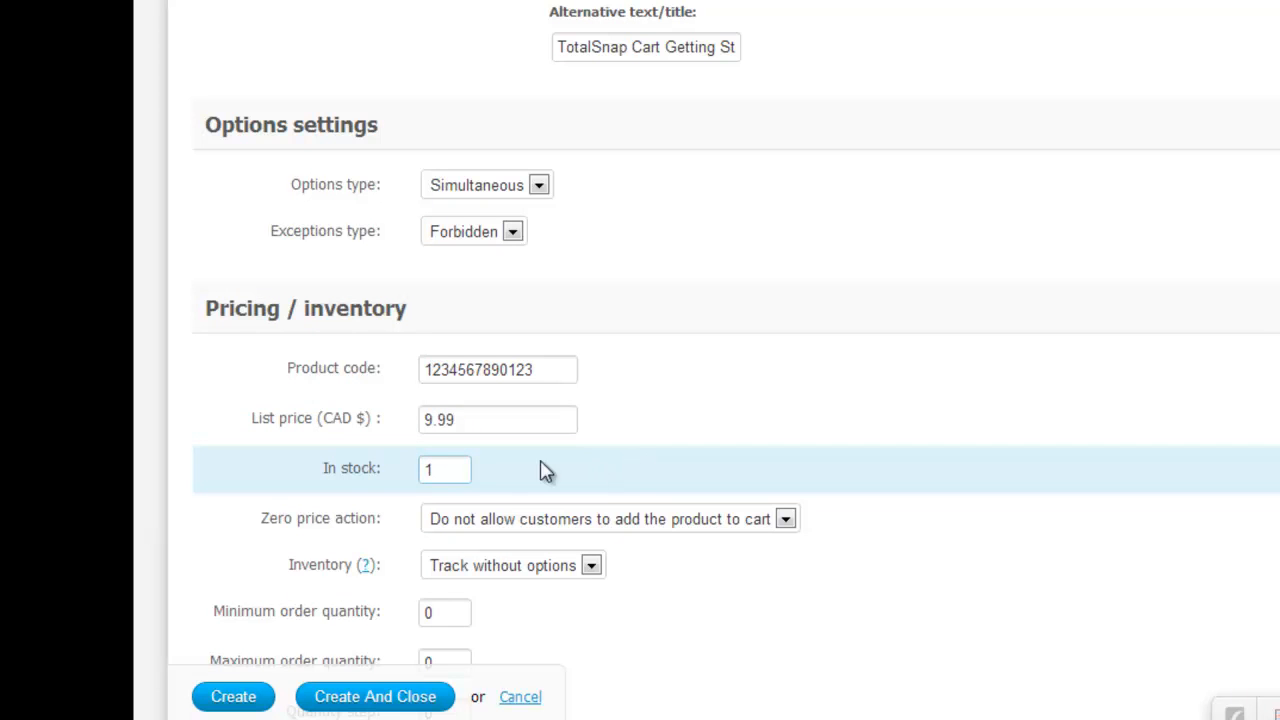
click(448, 469)
text(100)
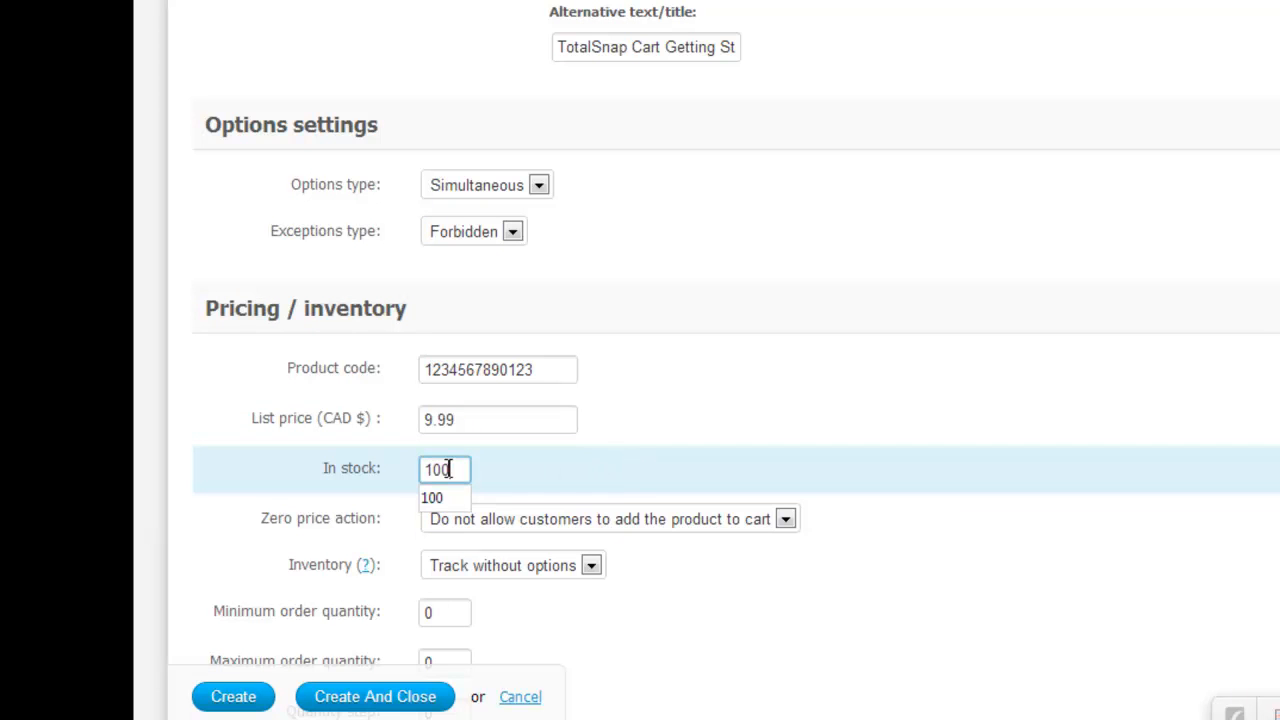
click(546, 476)
- Apply the GST, Sales Tax, HST, RST, QST and PST taxes to the product
scroll(608, 495, down, 5)
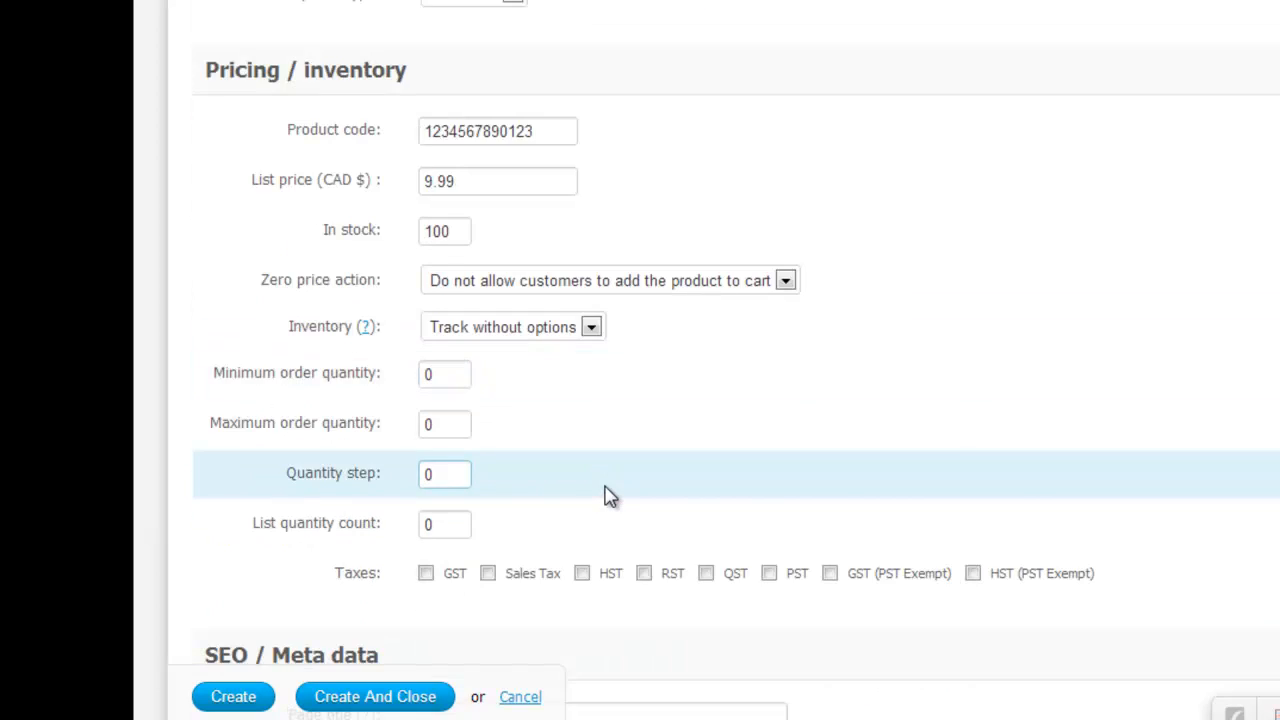
click(427, 337)
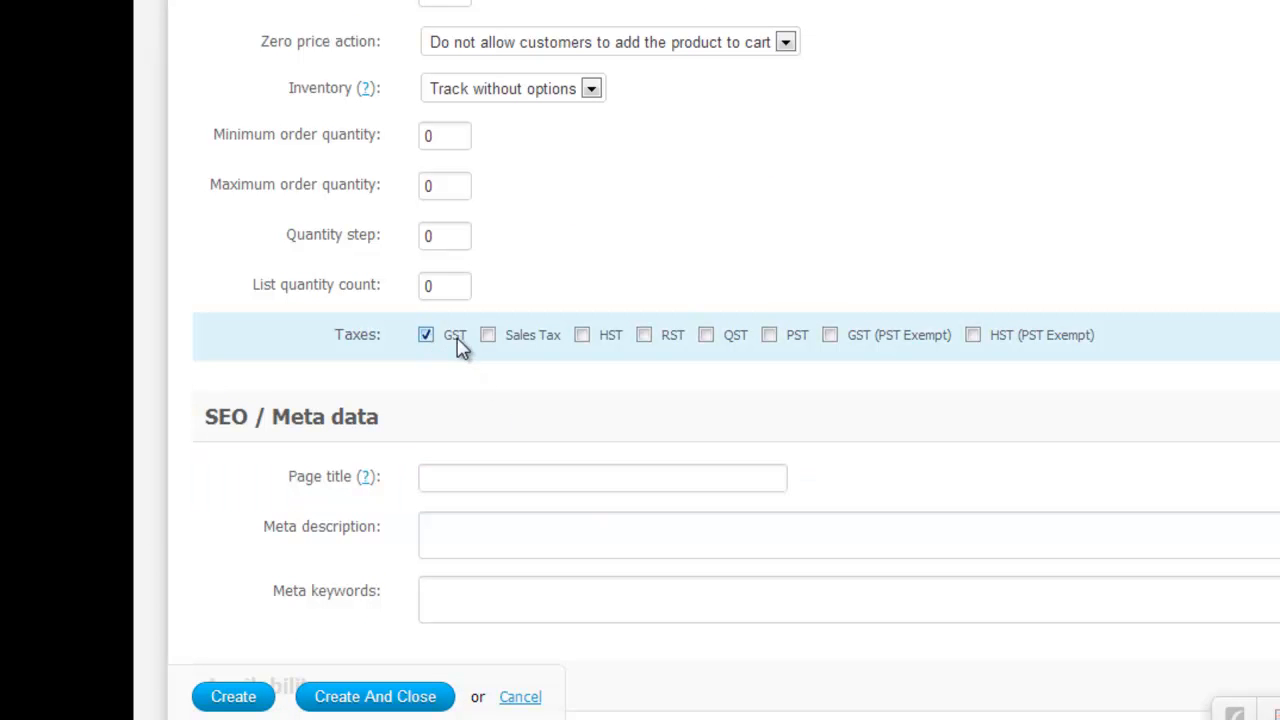
click(488, 336)
click(582, 337)
click(644, 337)
click(706, 337)
click(769, 337)
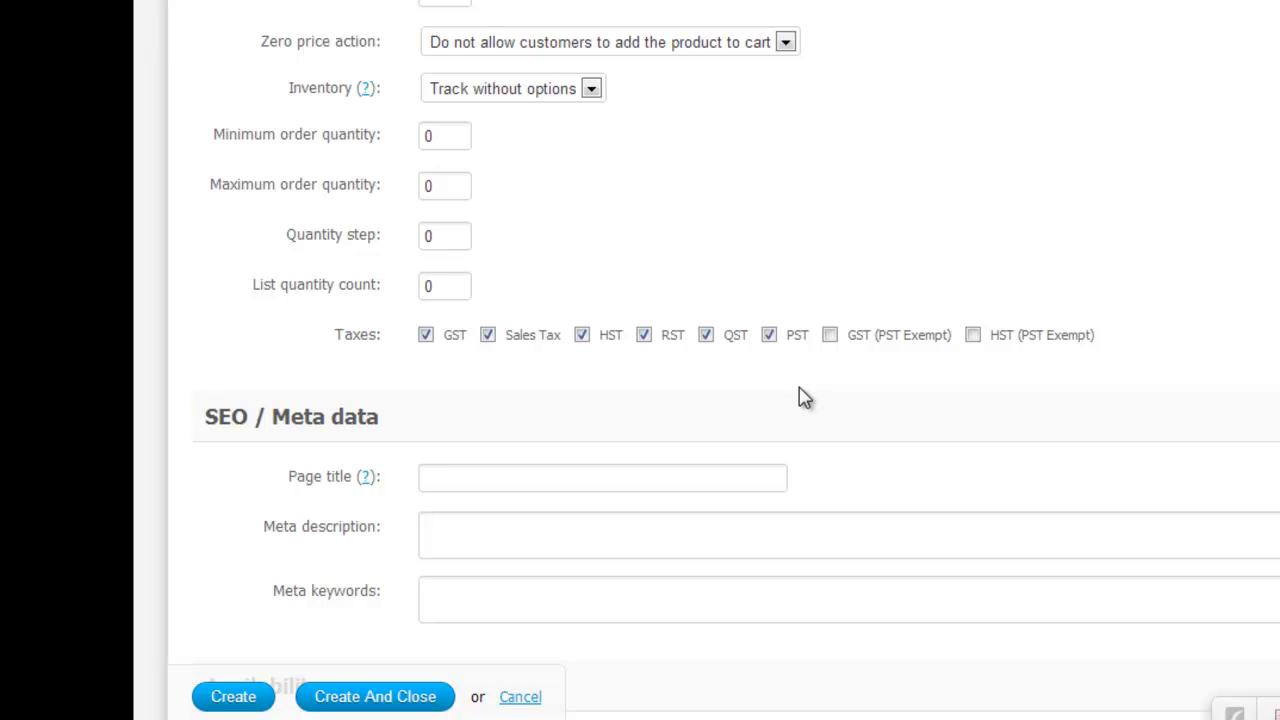
- Set the SEO page title to "TotalSnap Cart Getting Started Guide"
click(538, 481)
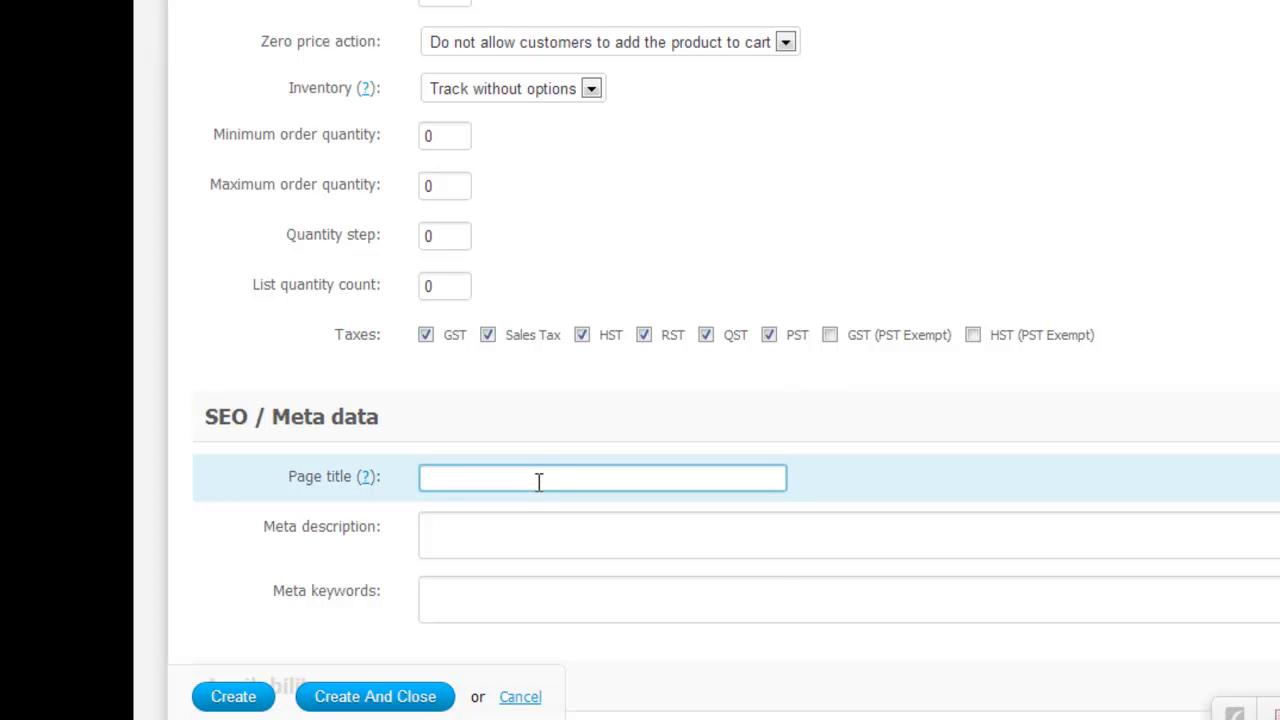
text(T)
key(Down)
key(Down)
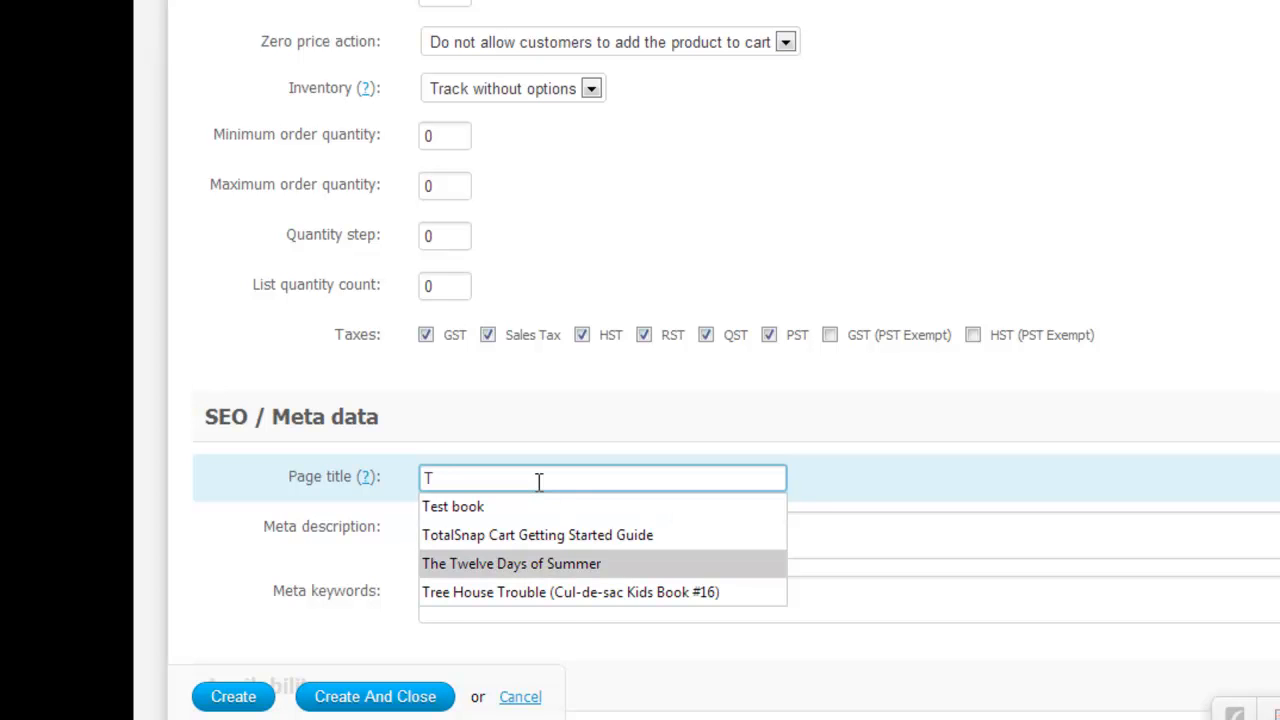
key(Up)
key(Return)
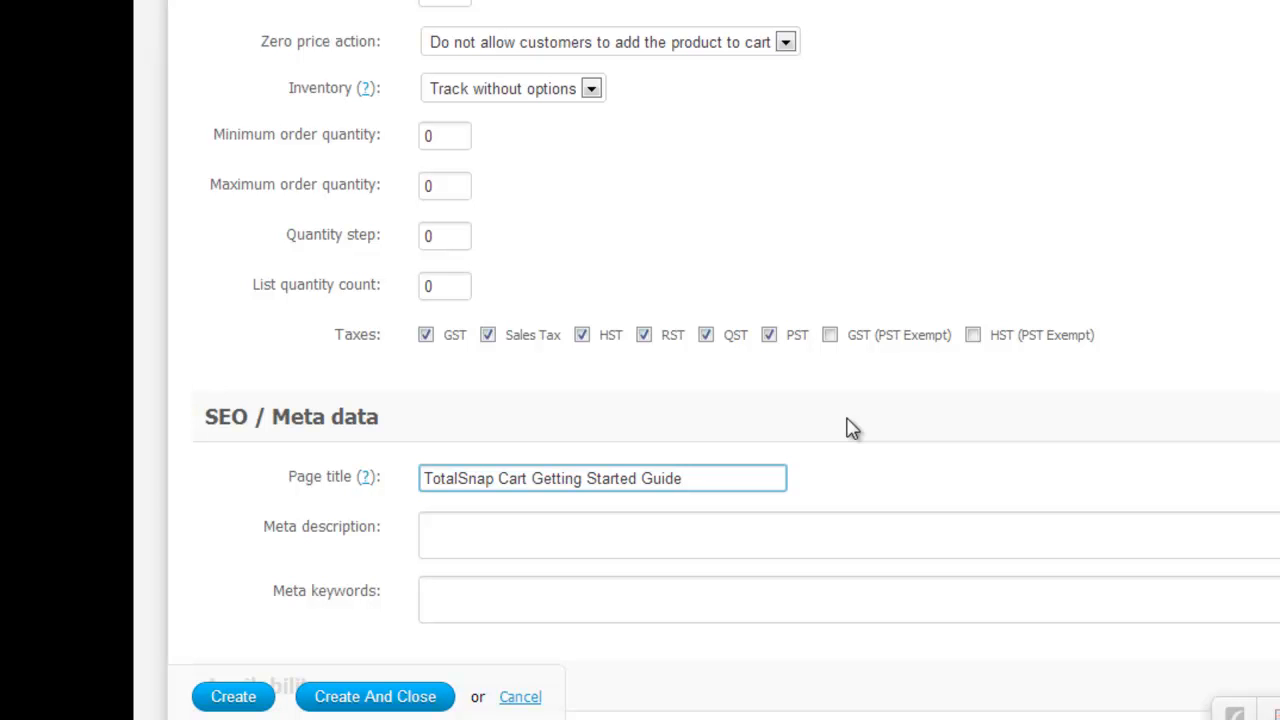
scroll(857, 451, down, 3)
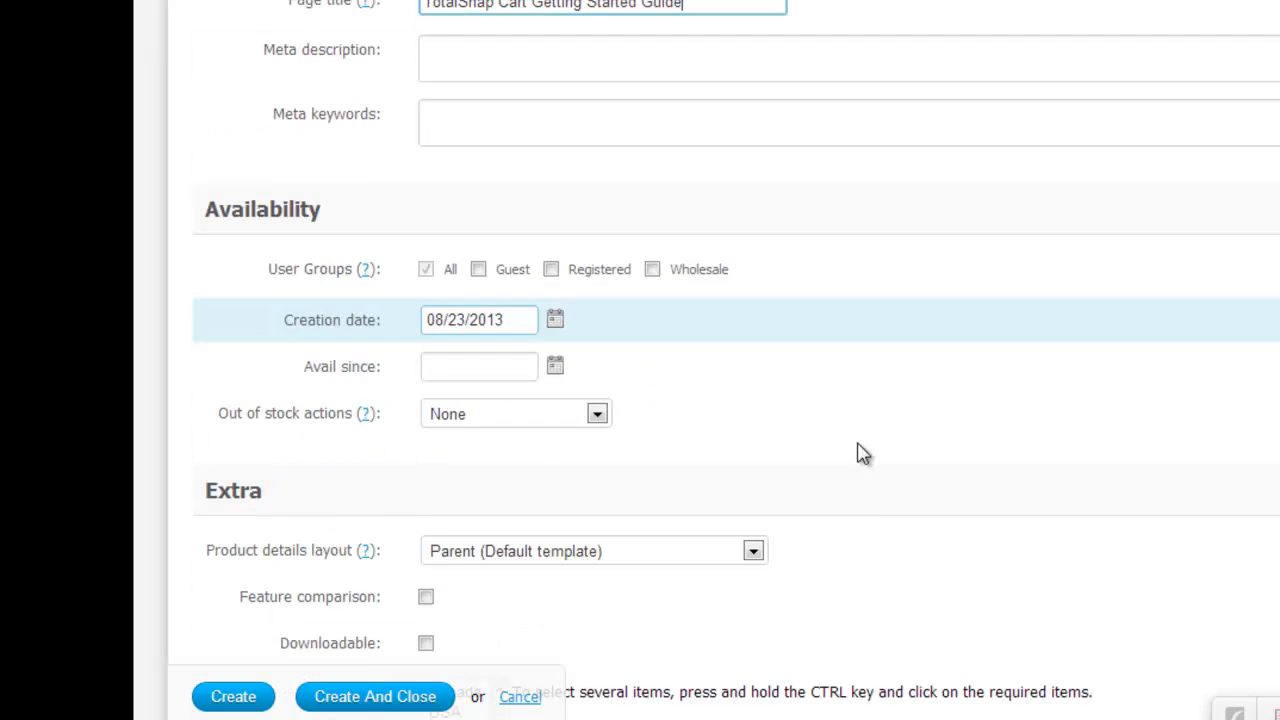
- Select both Canada and USA as the product's localizations in the Extra section
scroll(857, 451, down, 2)
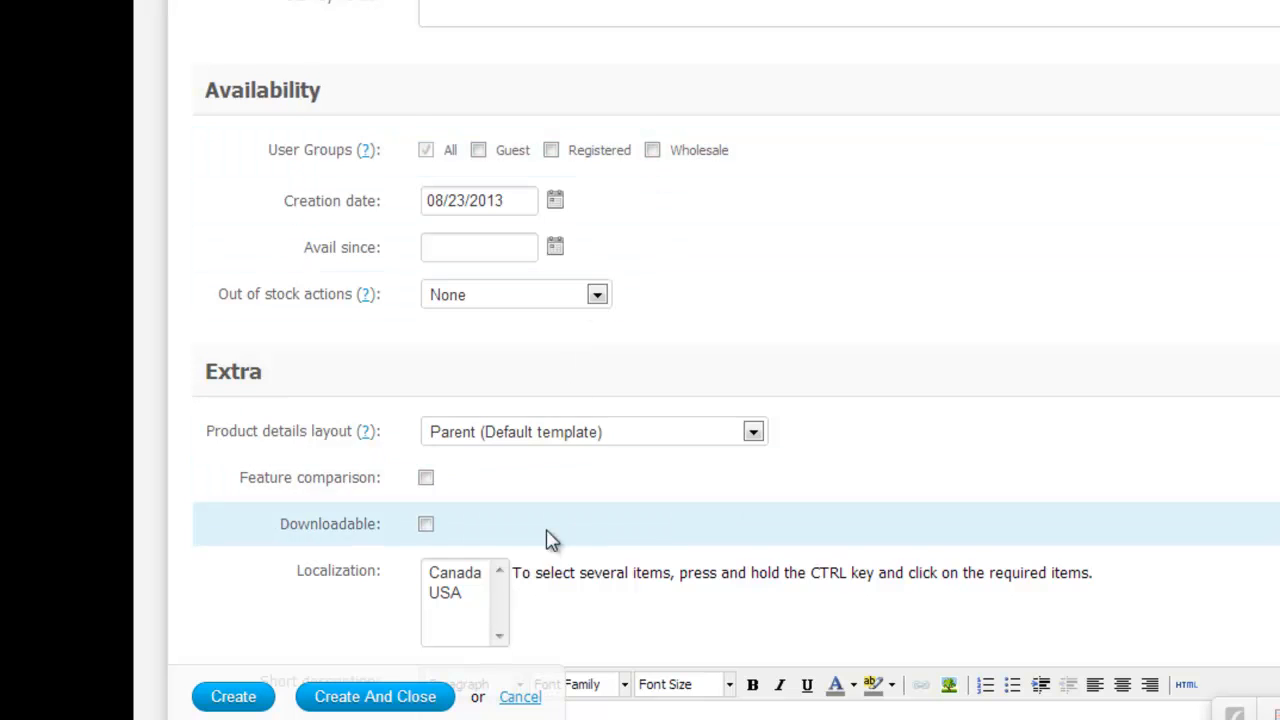
scroll(570, 495, down, 3)
click(455, 338)
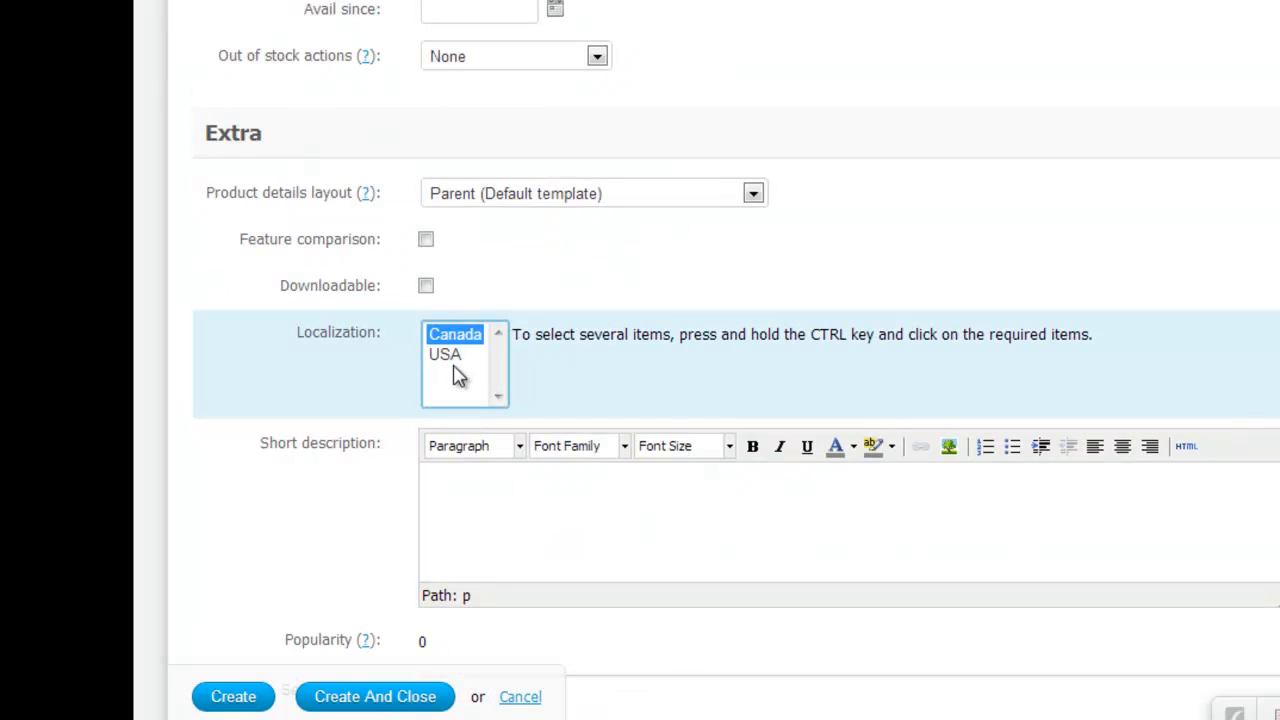
ctrl+click(455, 358)
- Enter "This is a short description" as the product's short description
click(475, 487)
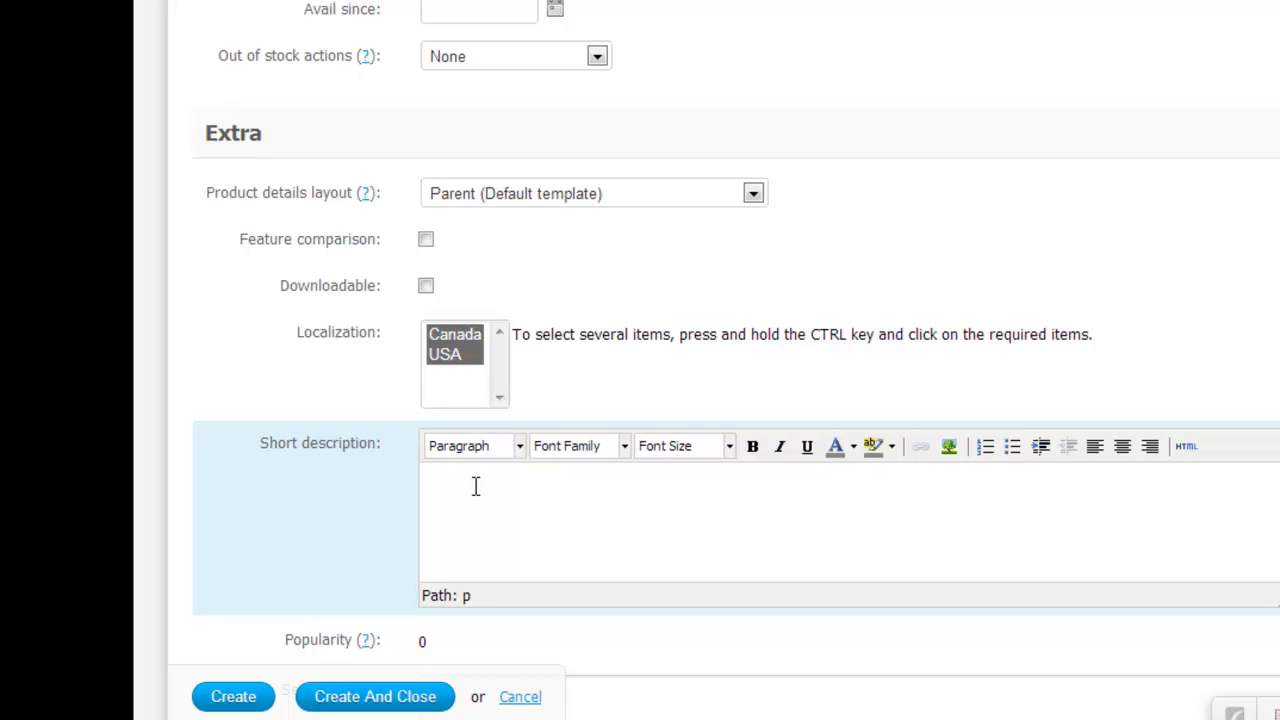
text(This is ashort description)
key(BackSpace)
key(BackSpace)
text(on)
key(Left)
key(Left)
key(Left)
key(Left)
key(Left)
key(Left)
key(Left)
key(Left)
key(Left)
key(Left)
key(Left)
key(Left)
key(Left)
key(Left)
key(Left)
key(Left)
key(Left)
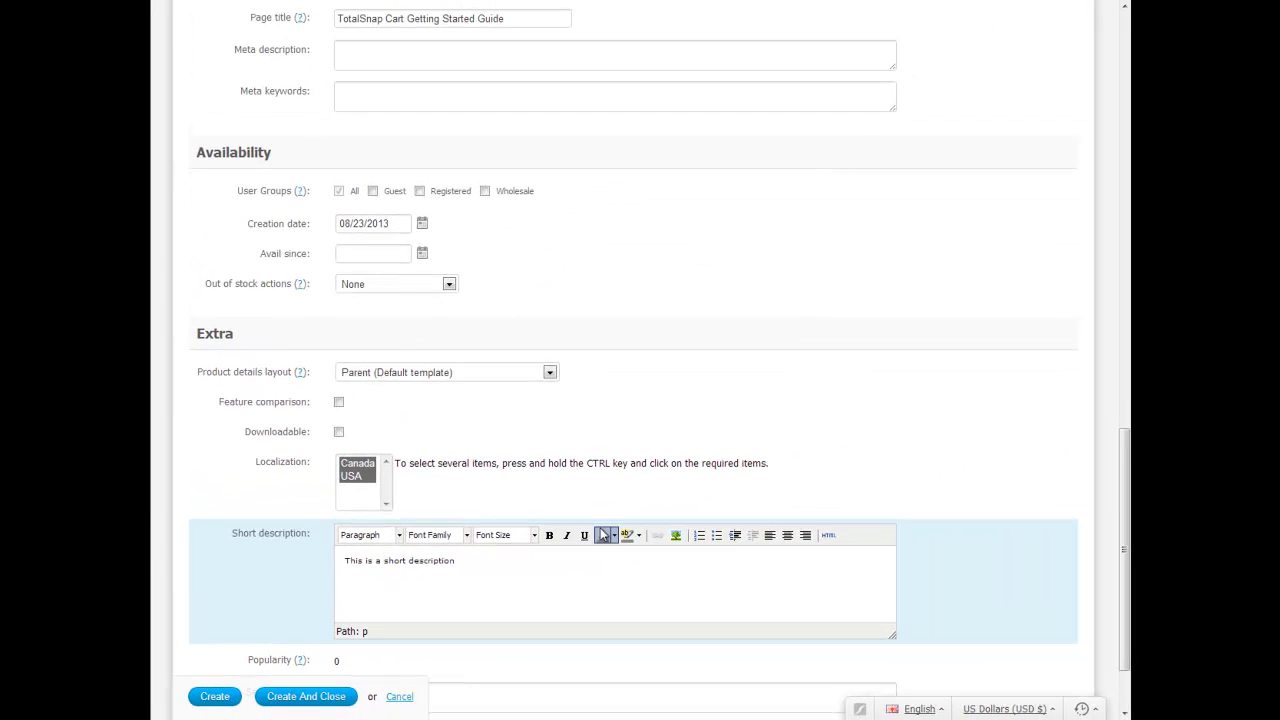
- In the product features, set the format to Paperback, the number of pages to 90 and the language to English
scroll(602, 540, down, 1)
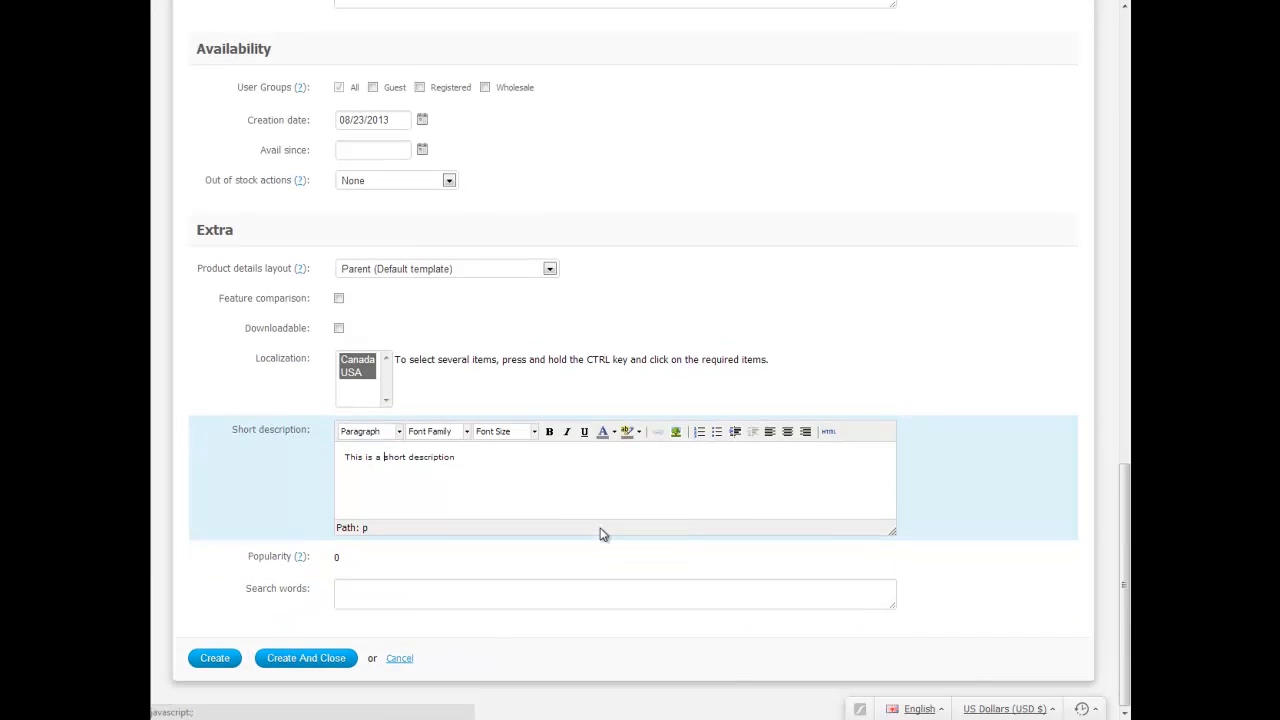
scroll(600, 554, up, 10)
scroll(600, 557, up, 3)
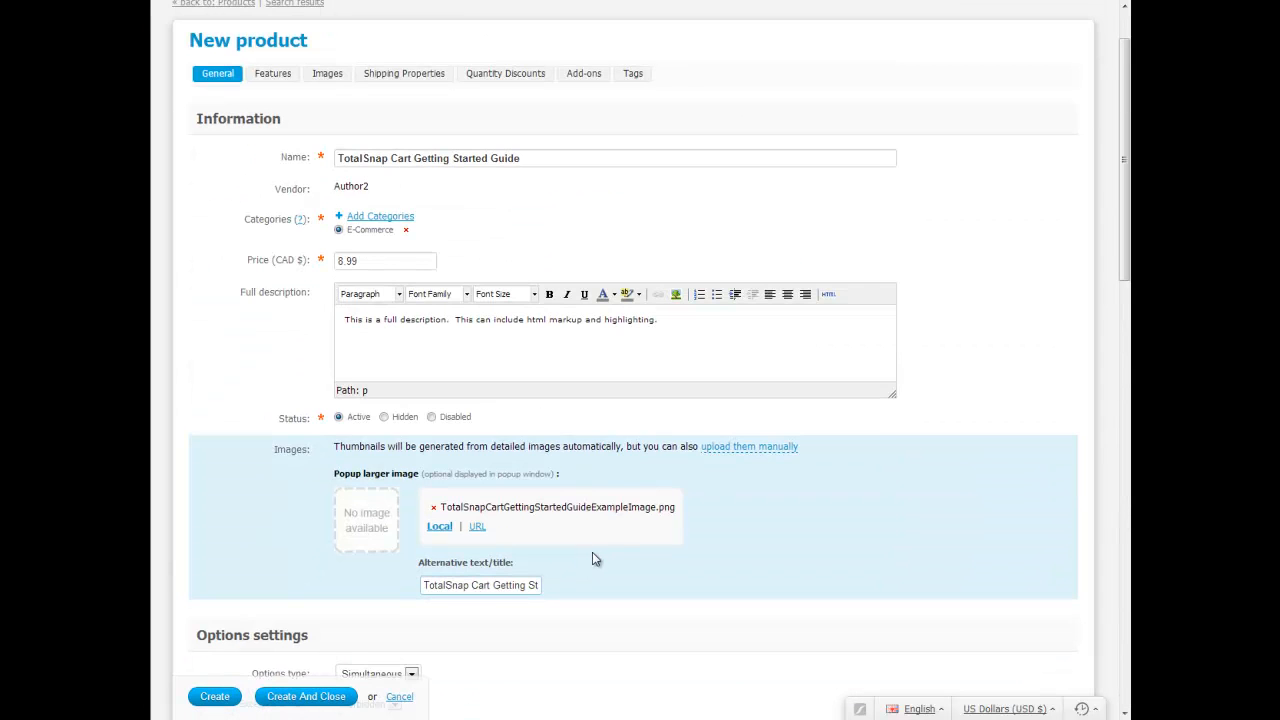
click(281, 76)
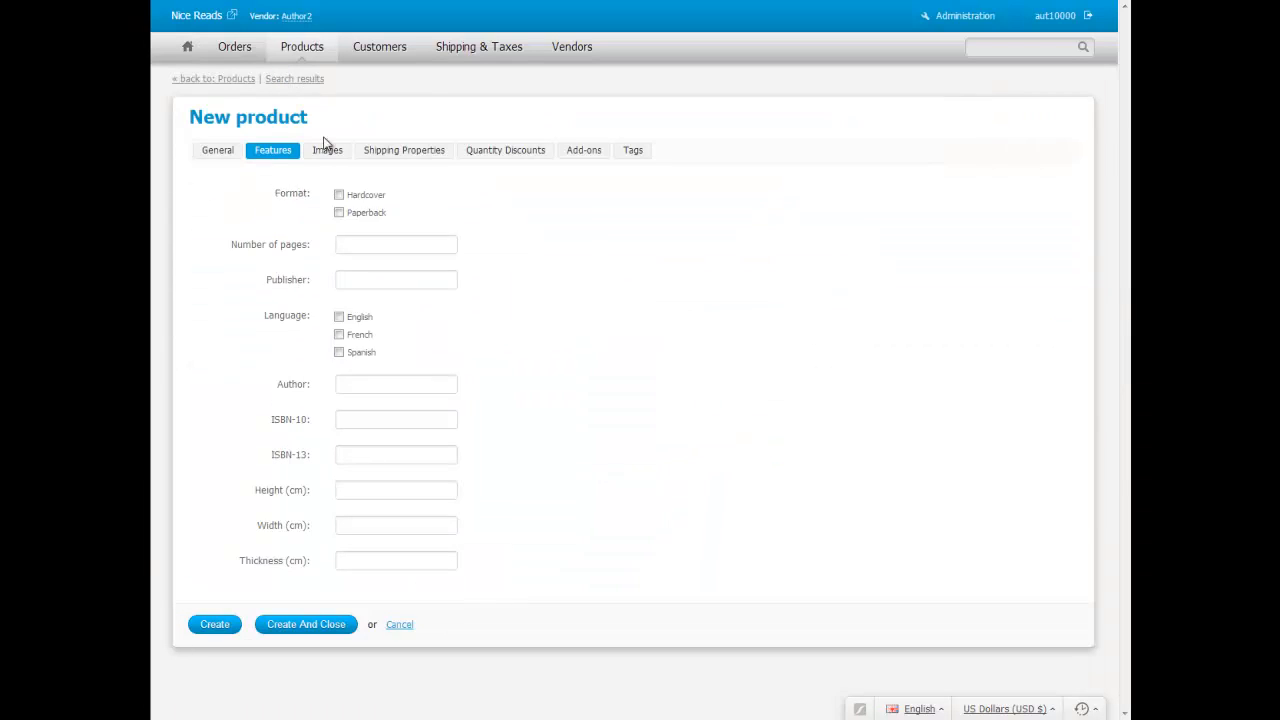
click(341, 212)
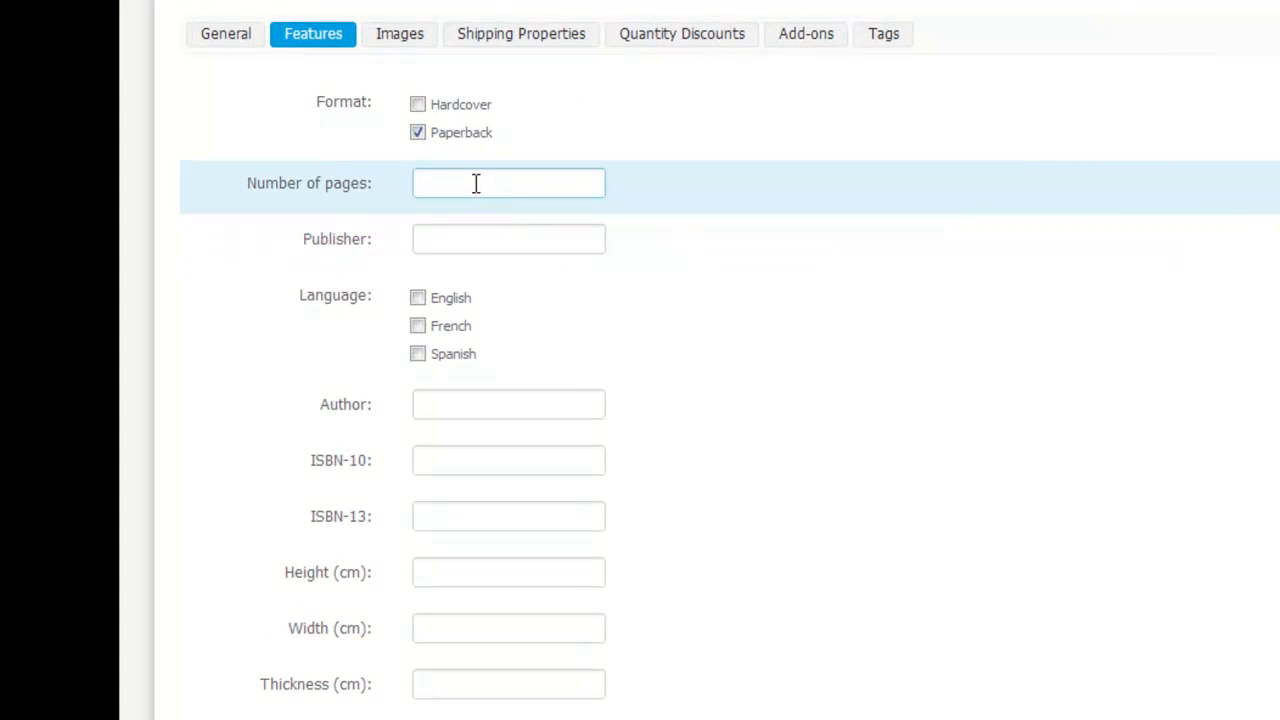
click(476, 183)
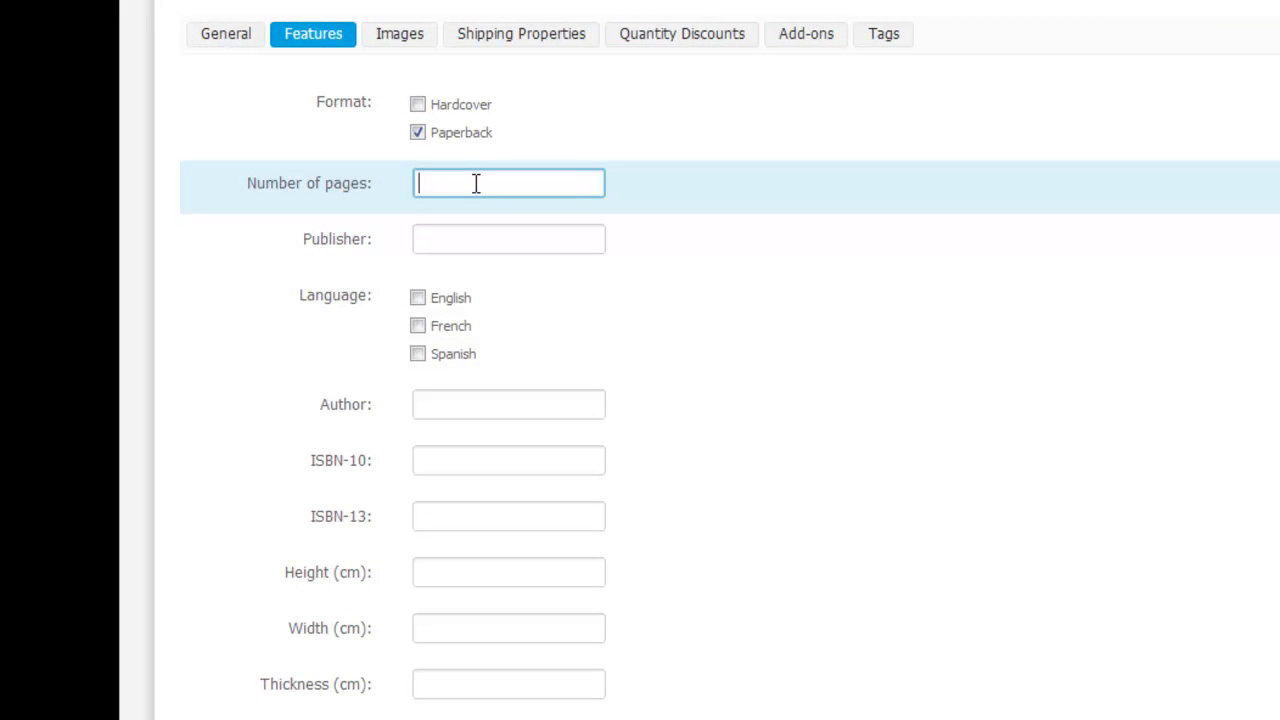
text(90)
click(896, 336)
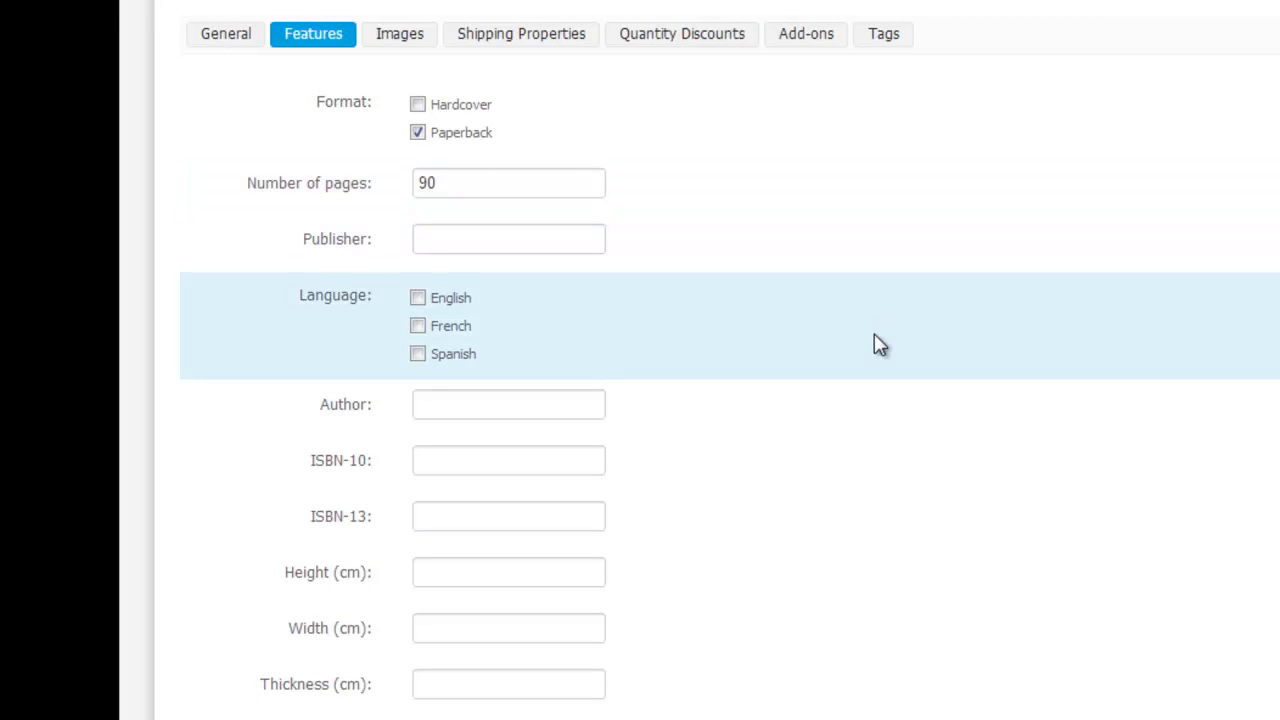
click(417, 299)
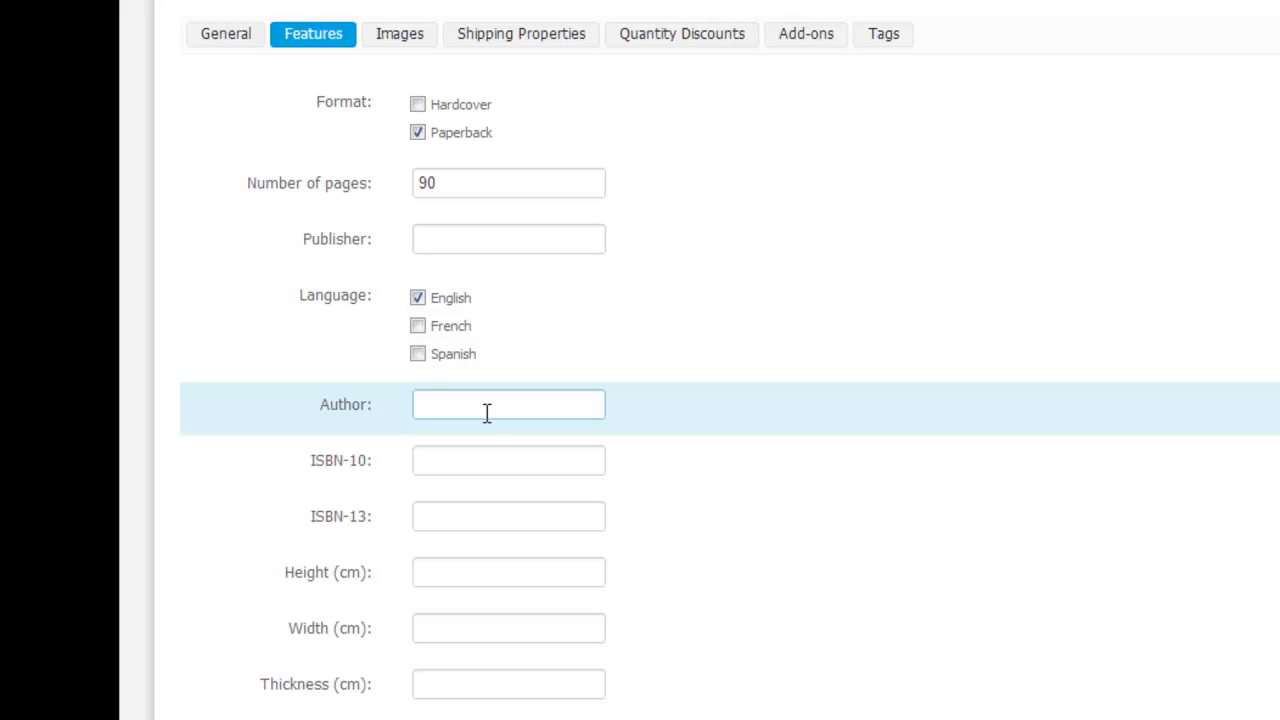
- Set the author feature to Hosting Nation
click(478, 403)
text(Ho)
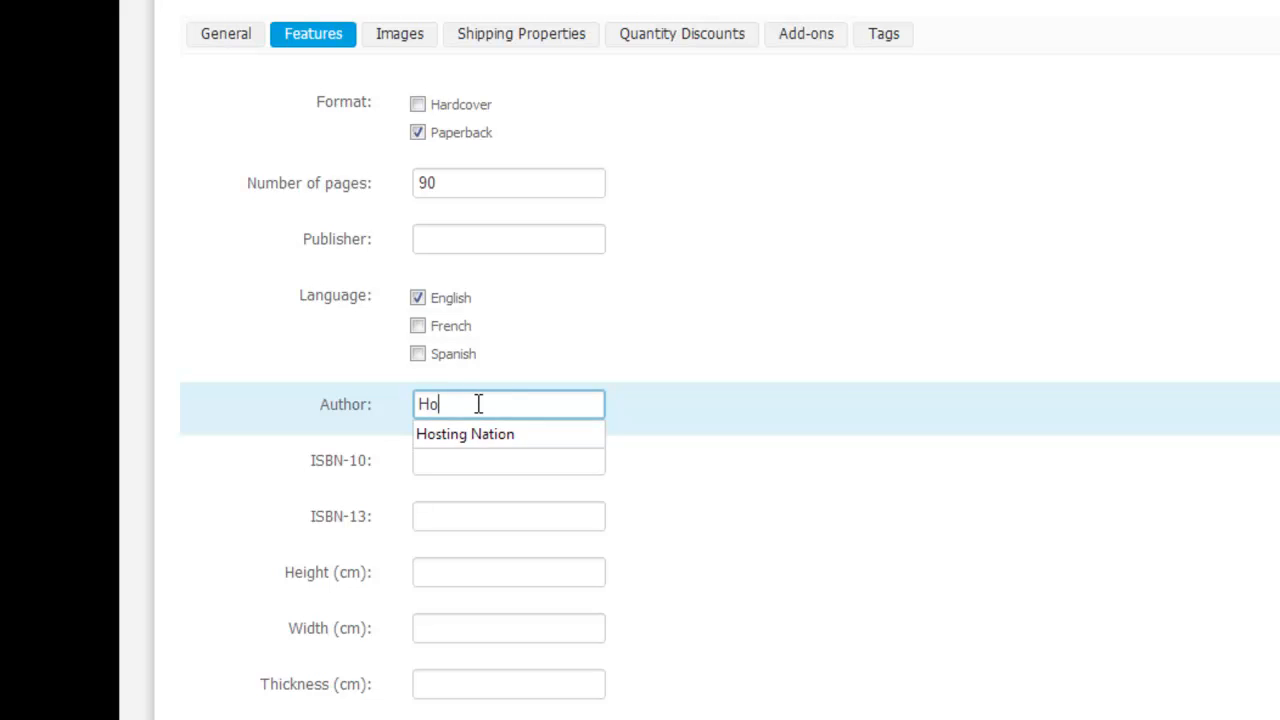
key(Down)
key(Return)
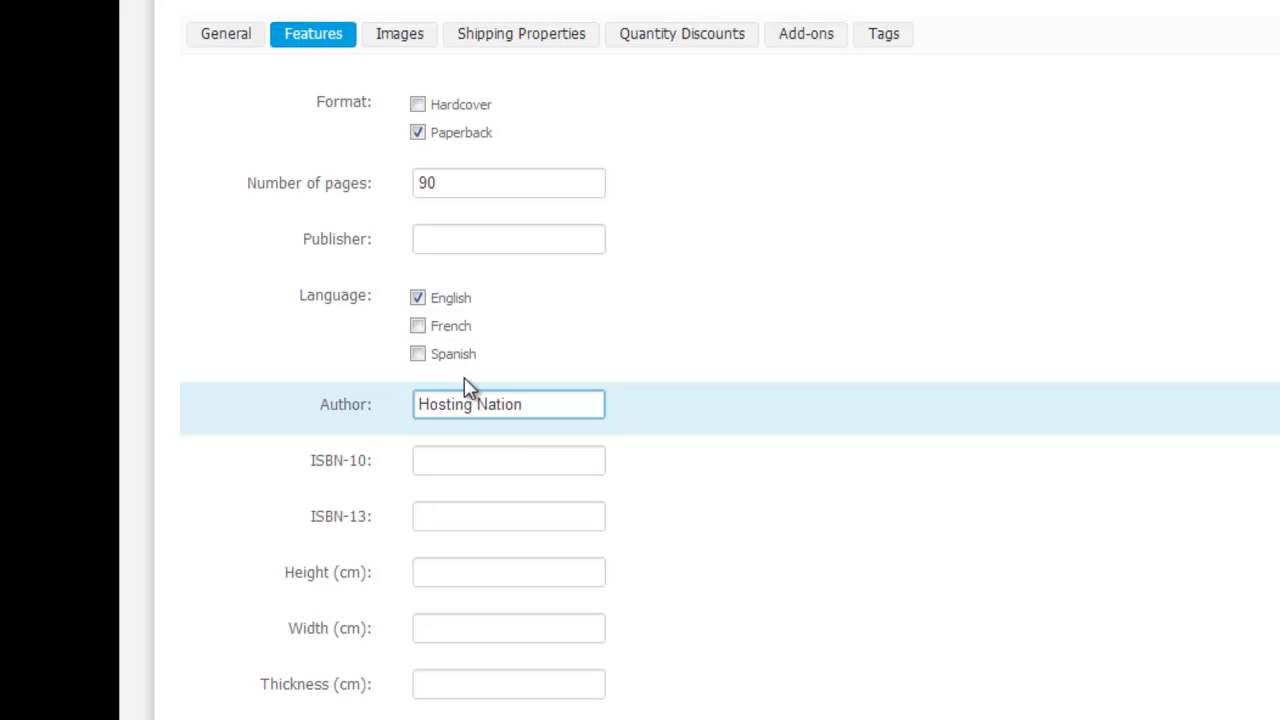
- View the additional image options, and set the product's shipping weight to 0.3 lbs
click(405, 40)
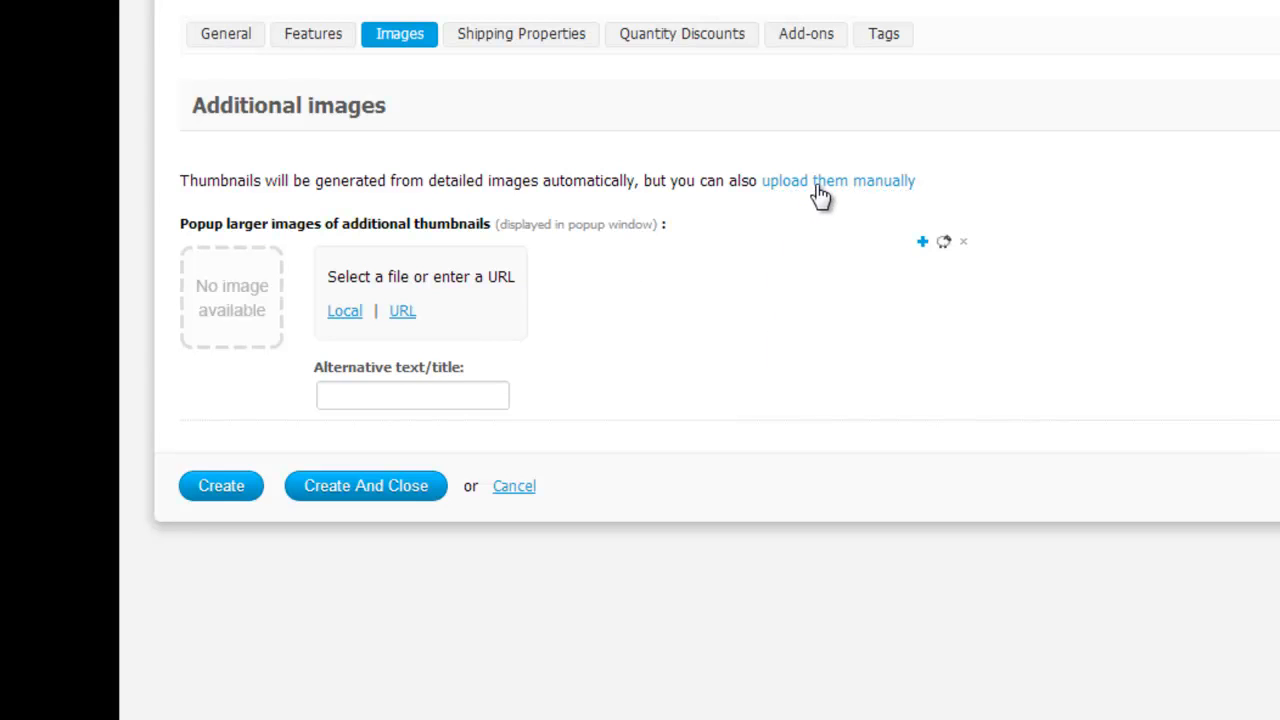
click(530, 40)
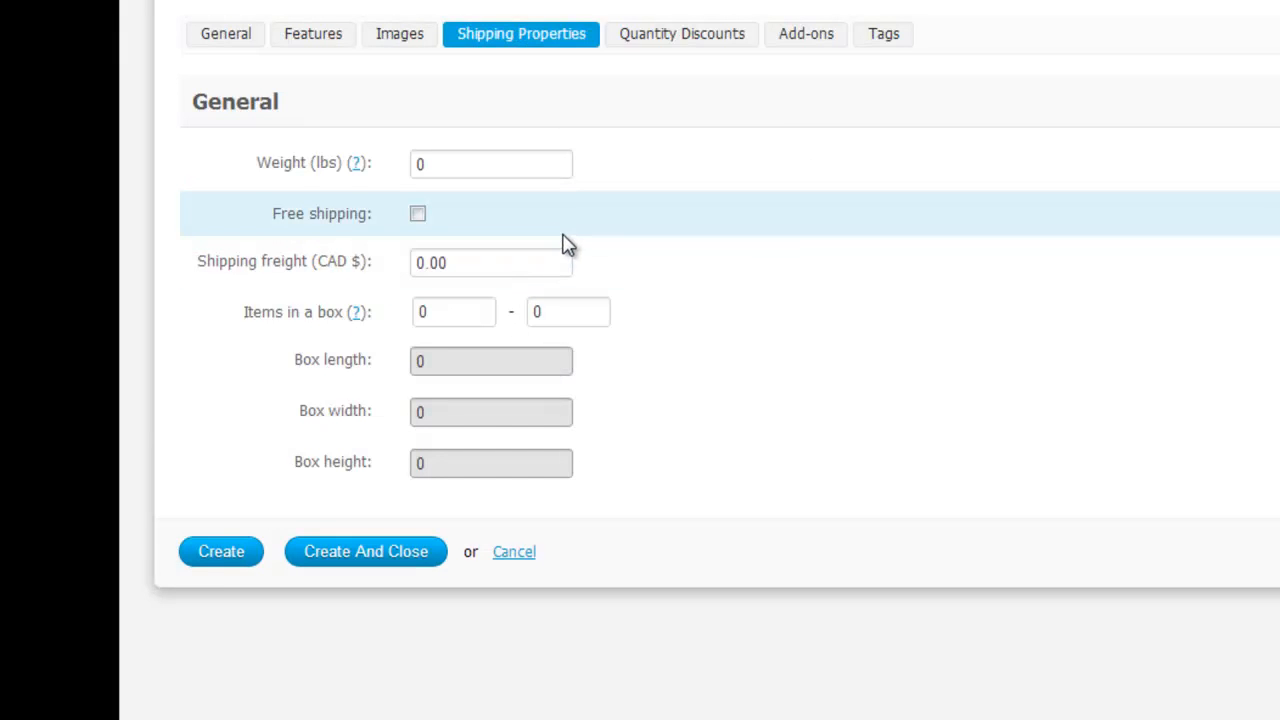
click(476, 167)
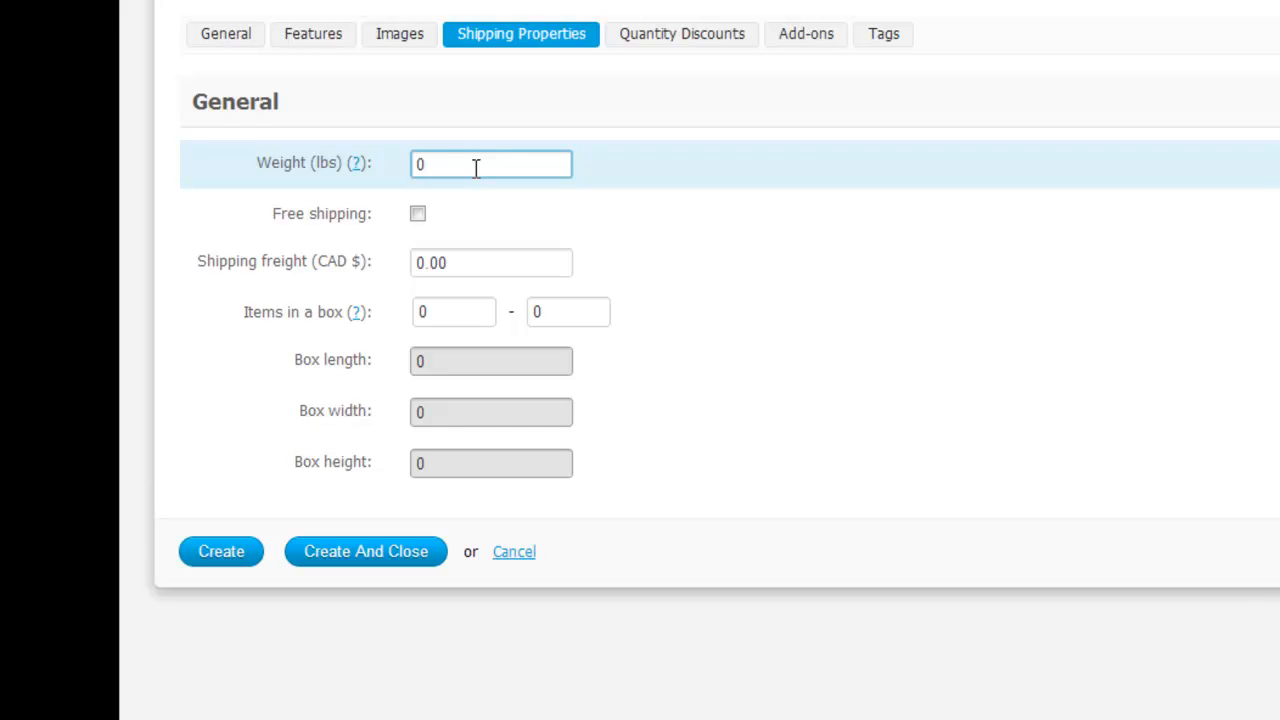
text(.3)
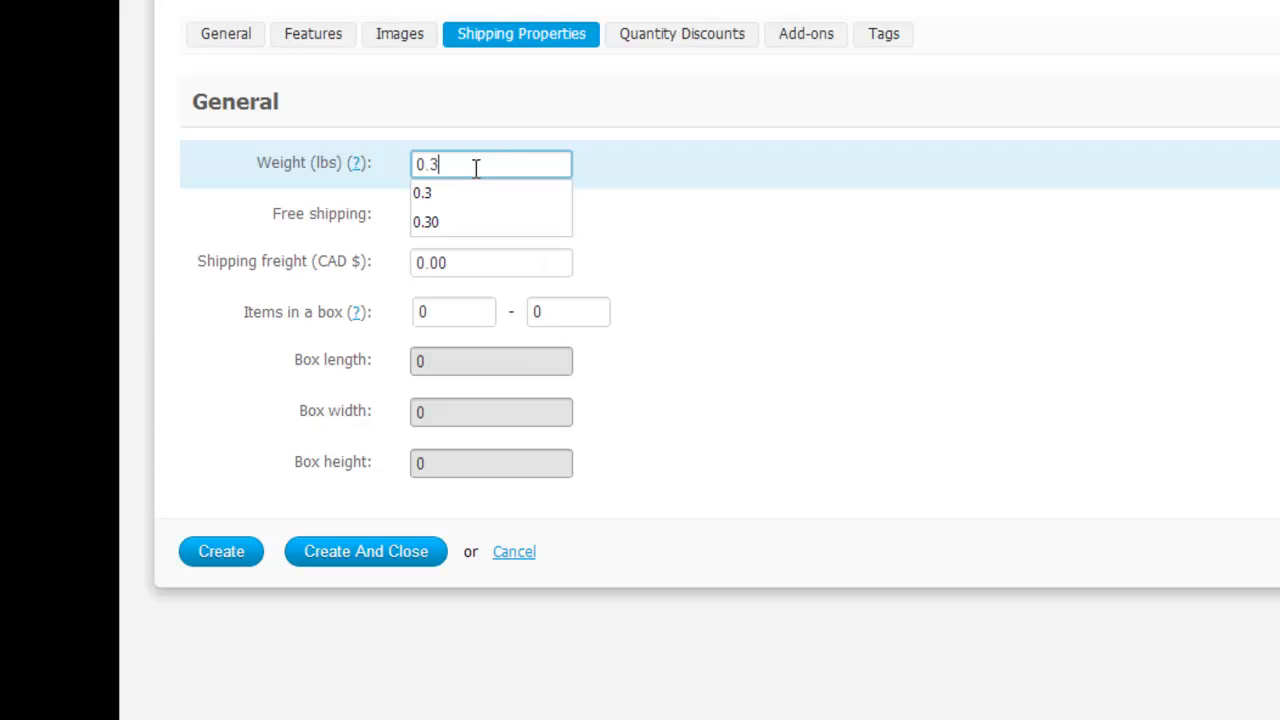
click(668, 183)
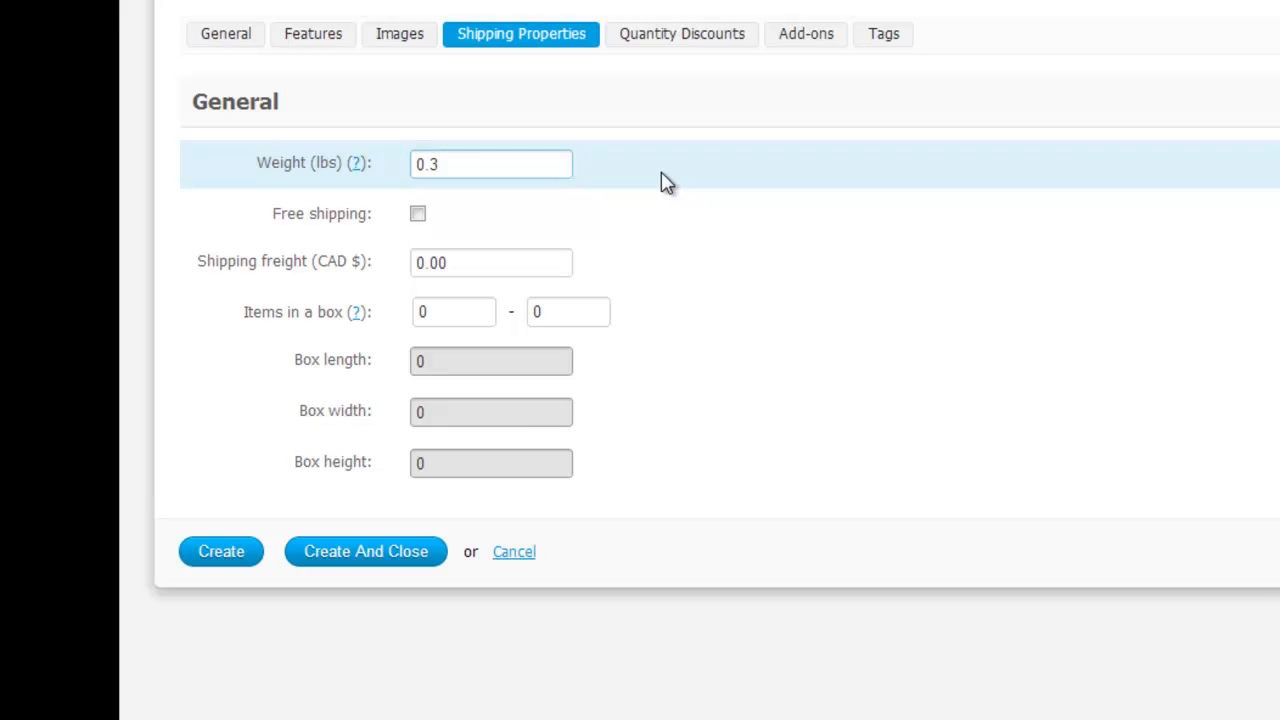
click(419, 215)
click(419, 216)
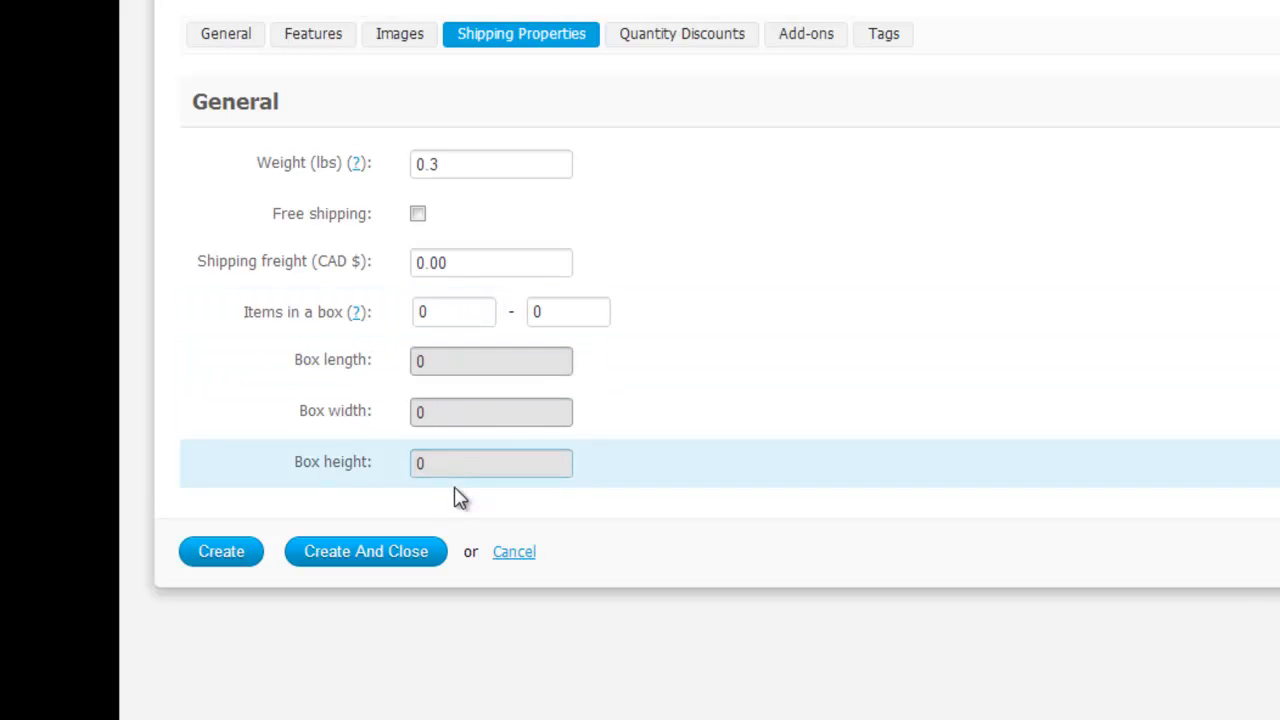
click(480, 264)
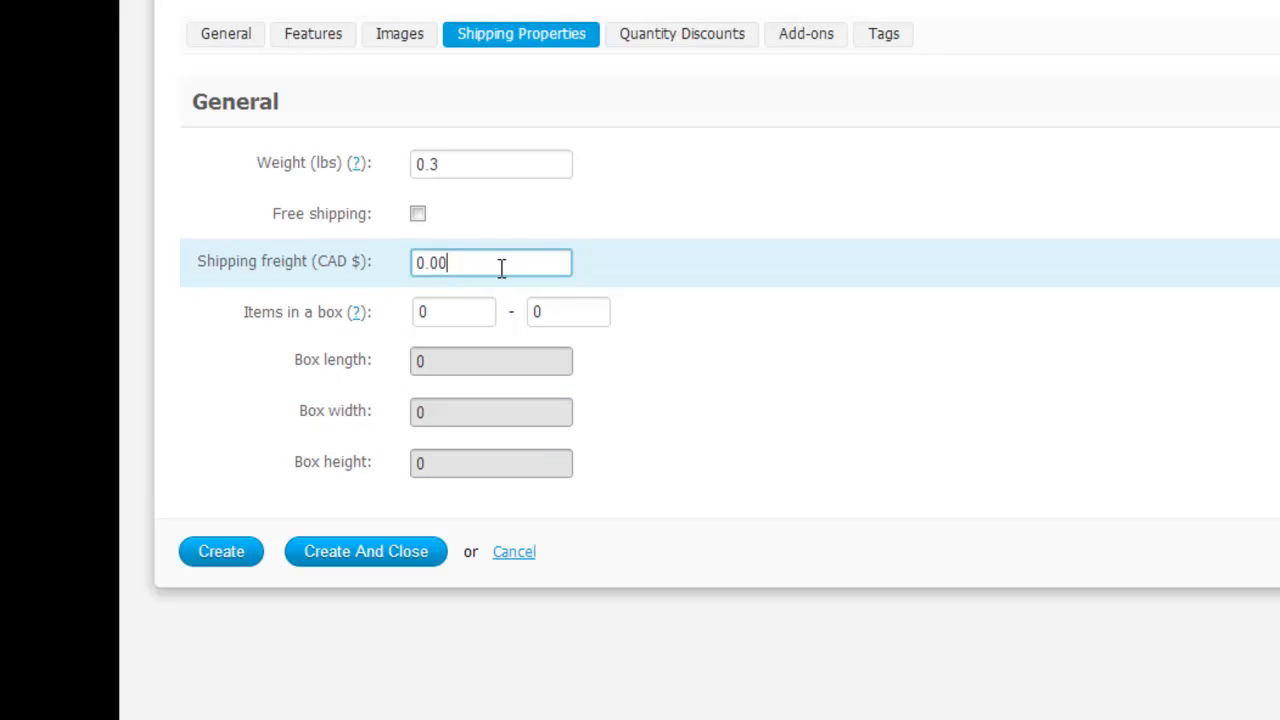
drag(454, 261, 413, 261)
click(480, 264)
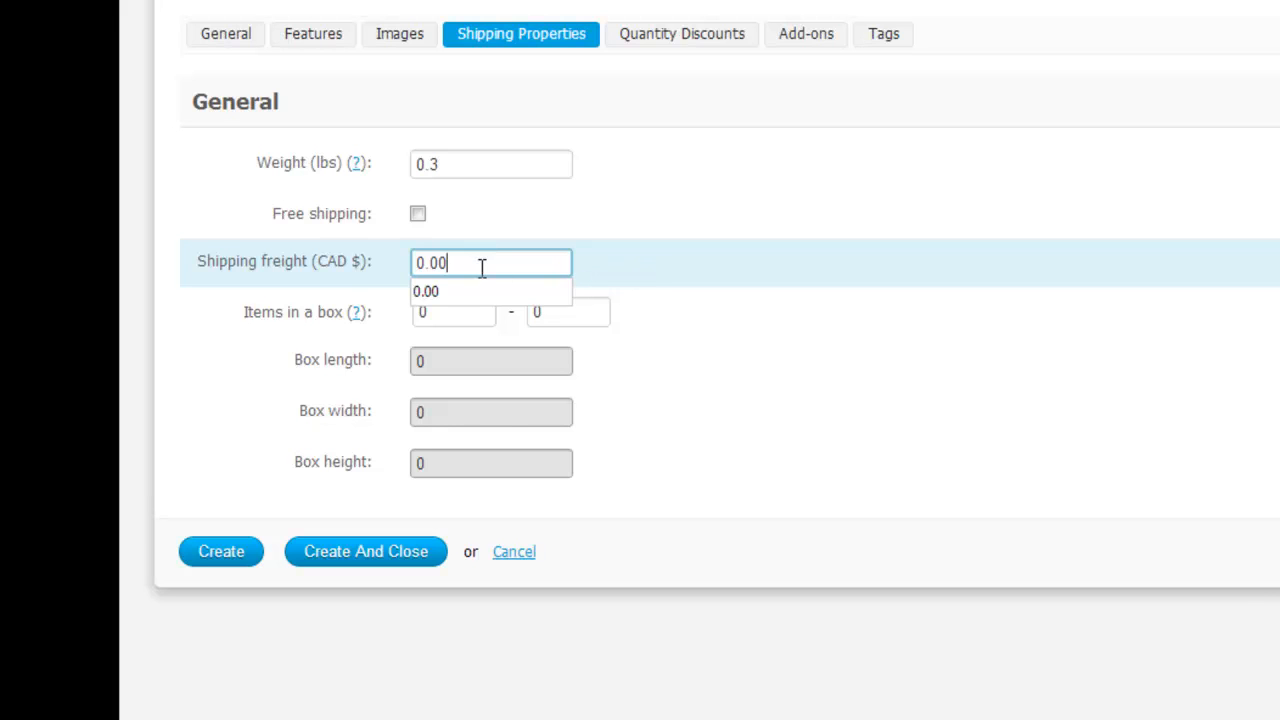
drag(443, 263, 411, 264)
click(675, 280)
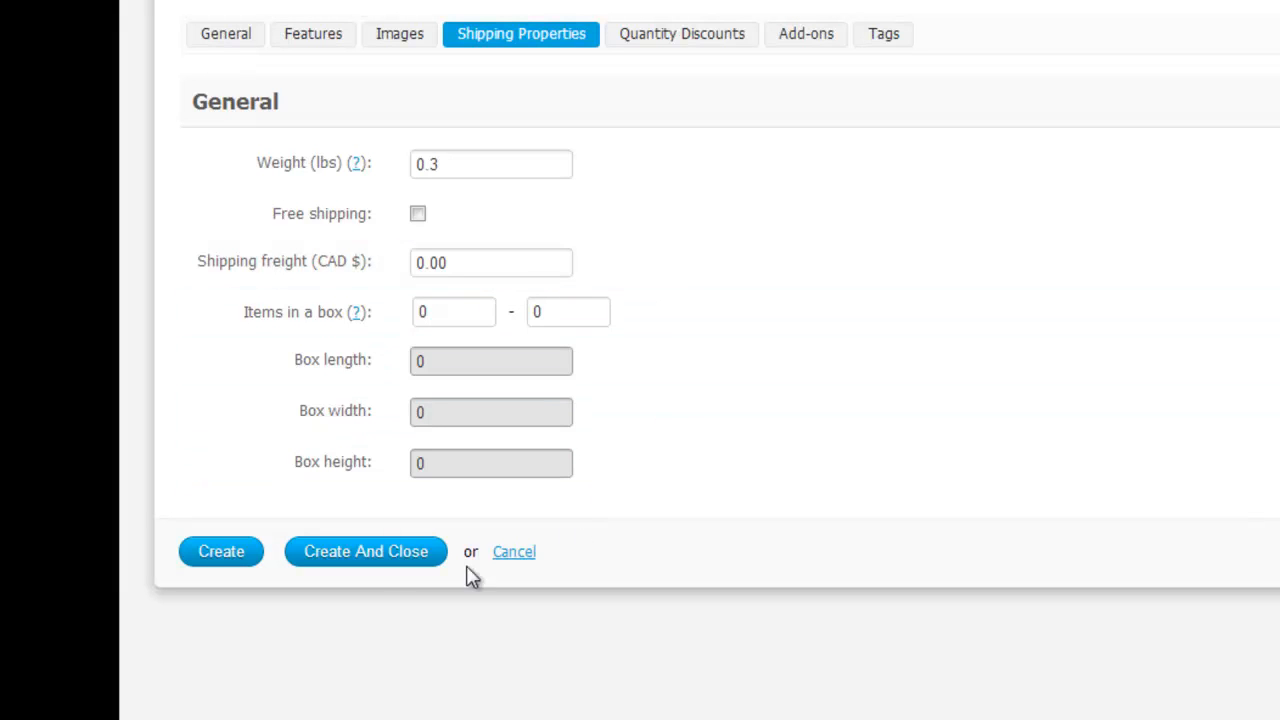
- Create the product and close its form
click(366, 558)
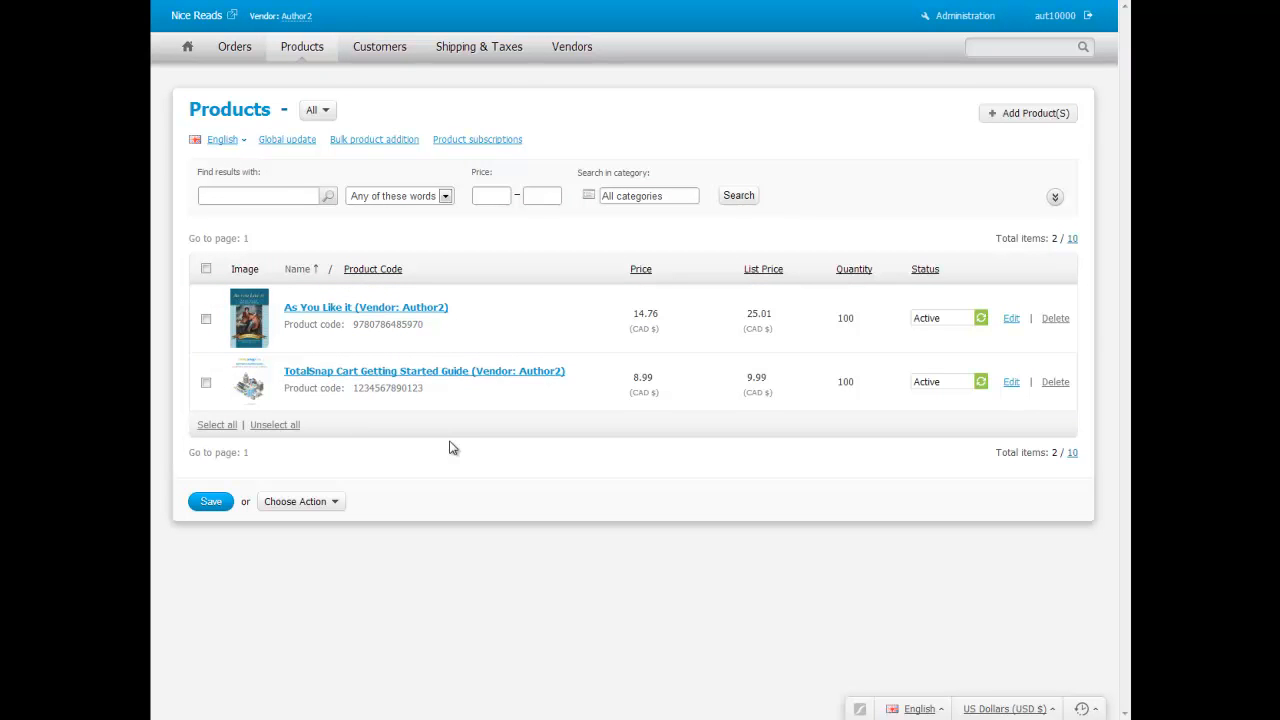
- Select both products in the product list and view the bulk actions offered for them, without applying any
click(206, 318)
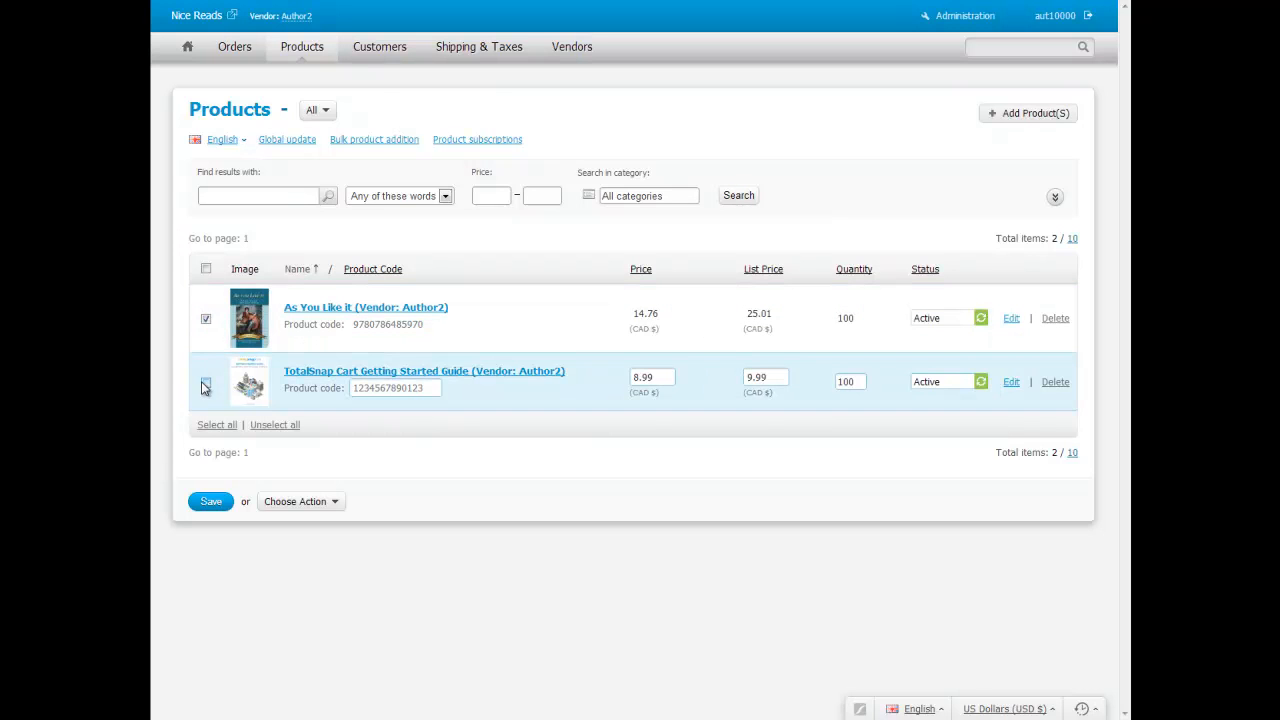
click(206, 384)
click(310, 503)
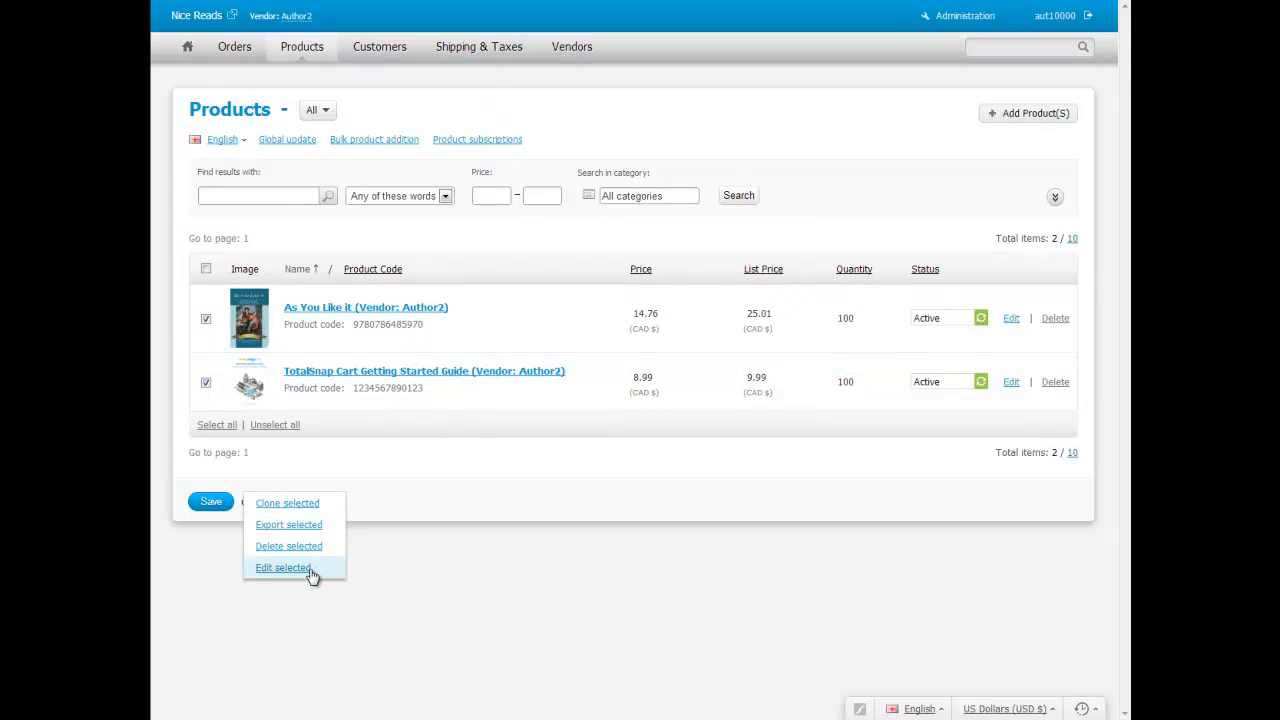
click(519, 476)
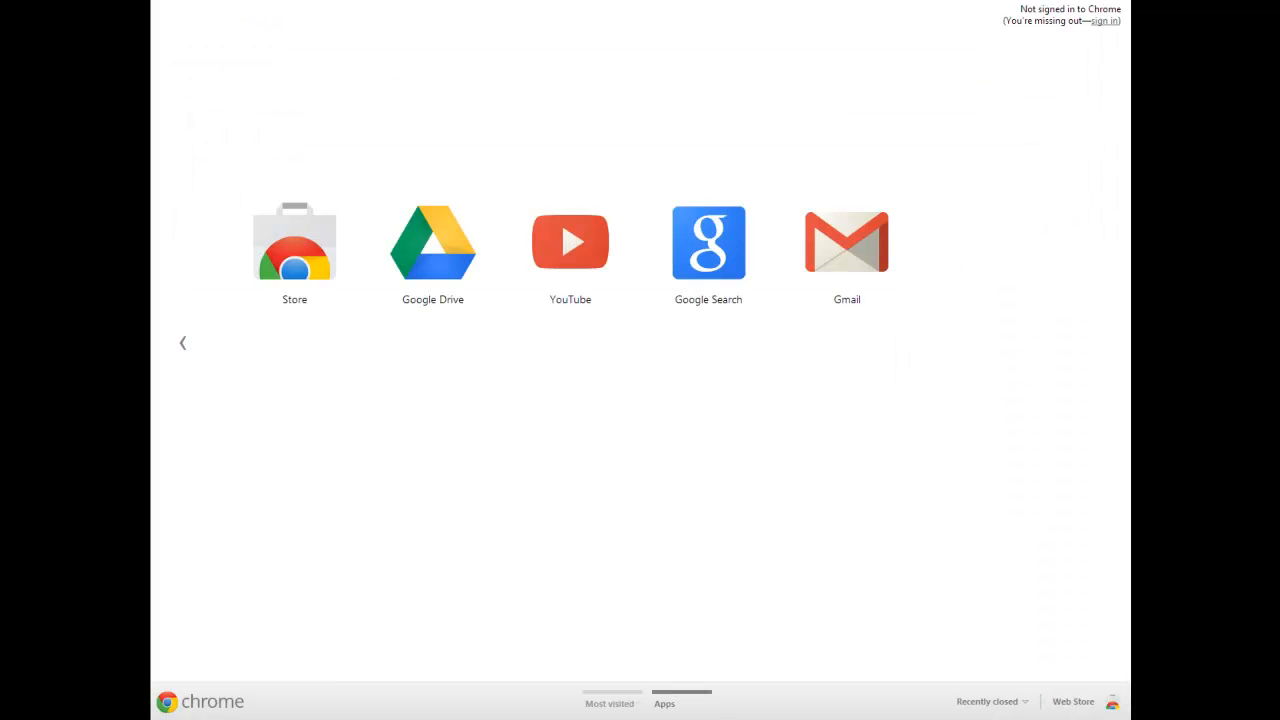
- Open the TotalSnap Express website in the browser and go to its Buy Now store page
text(auth)
key(Down)
key(Down)
key(Return)
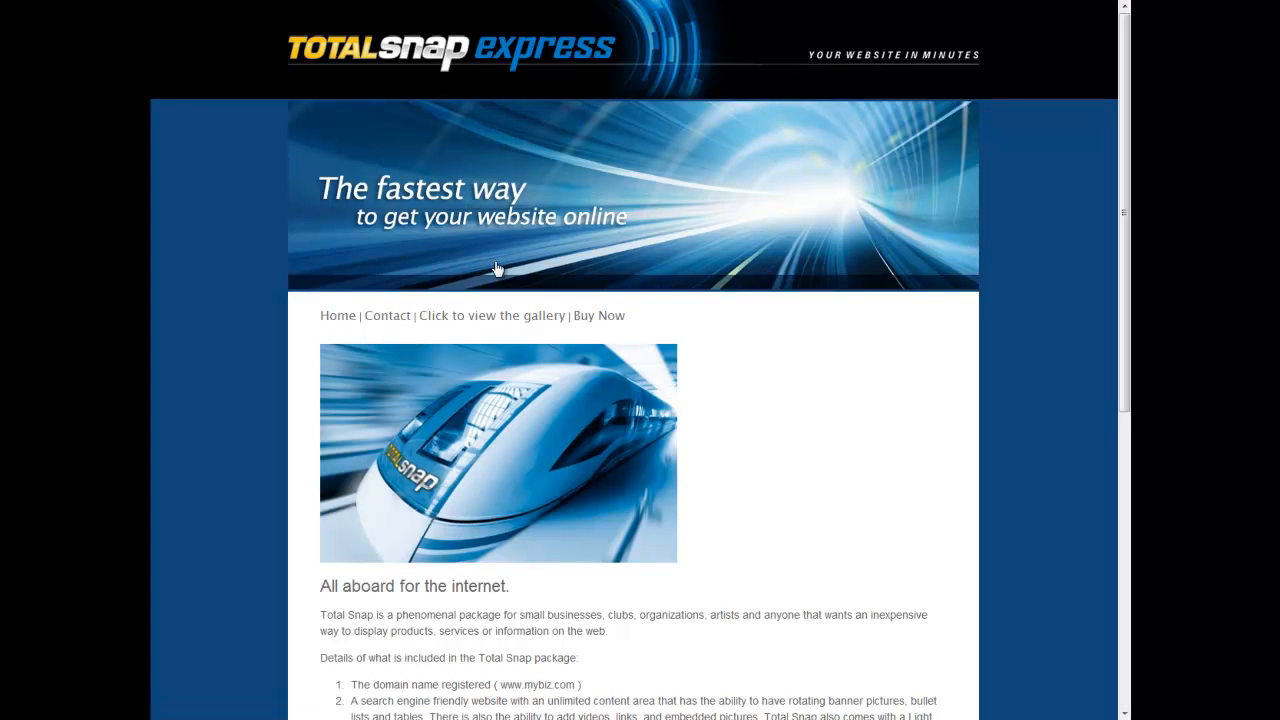
click(599, 318)
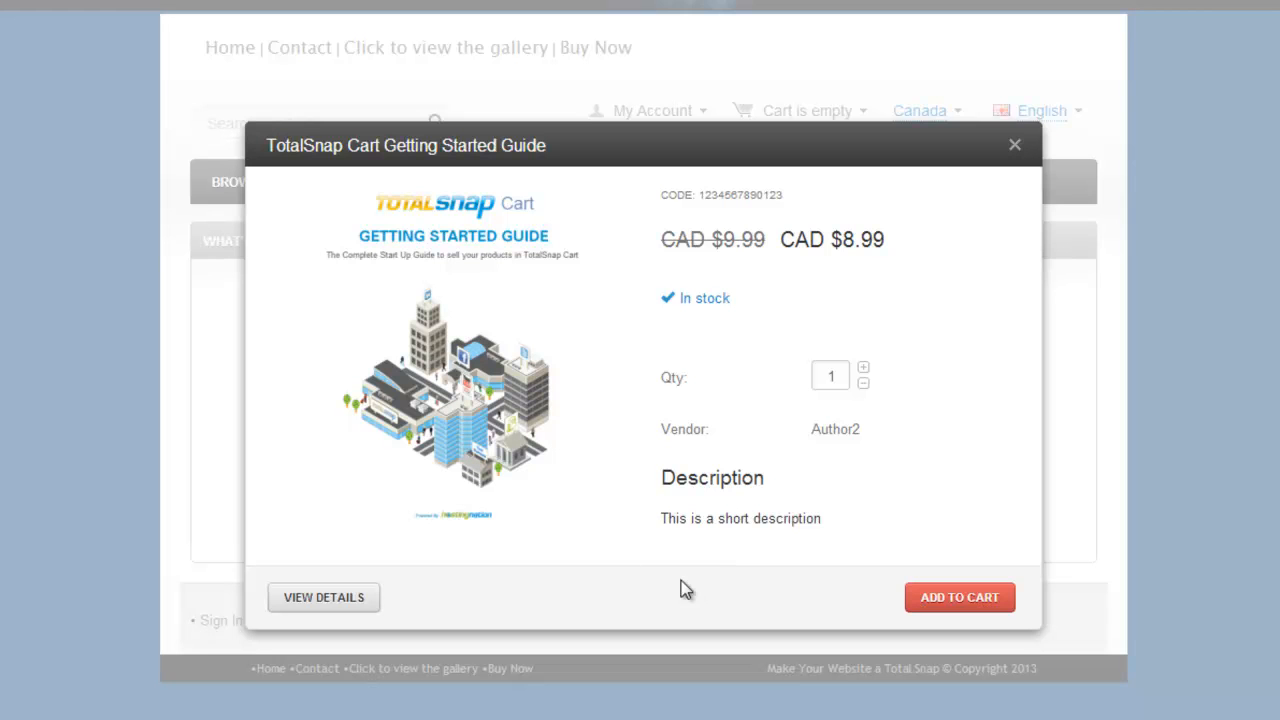
- Open the full product page of TotalSnap Cart Getting Started Guide and review its description and feature details
click(330, 602)
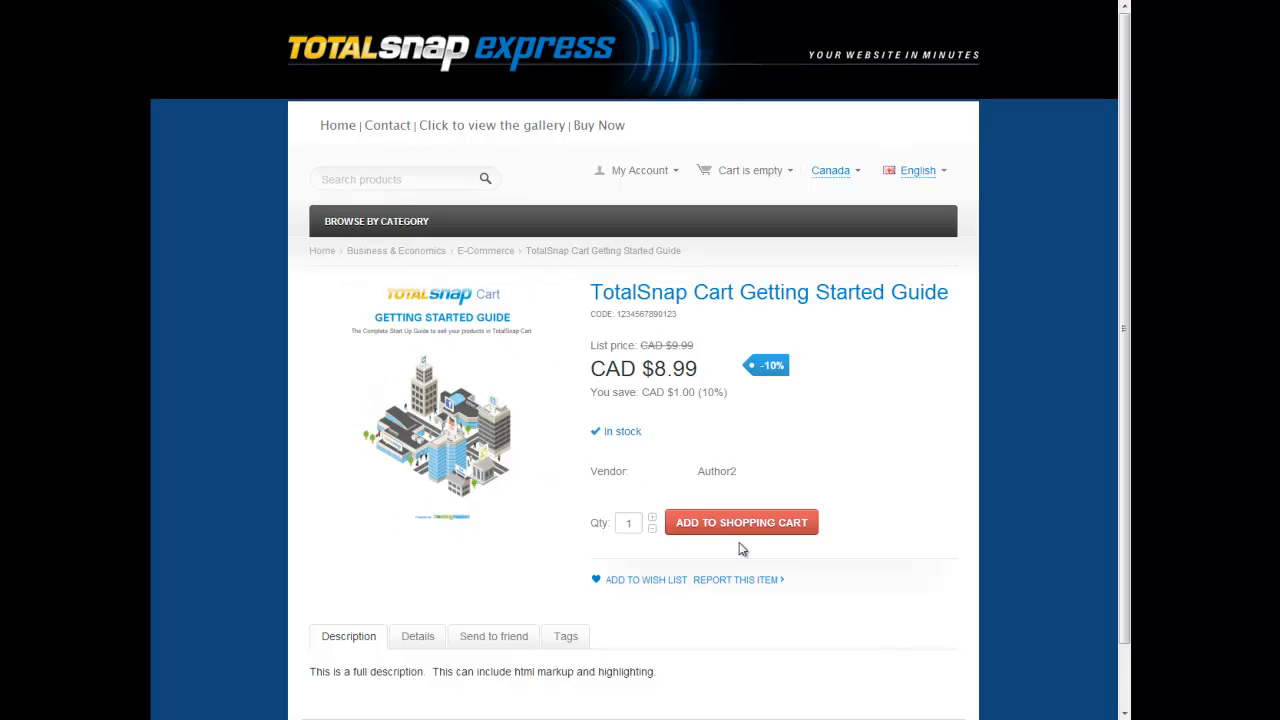
scroll(744, 550, down, 1)
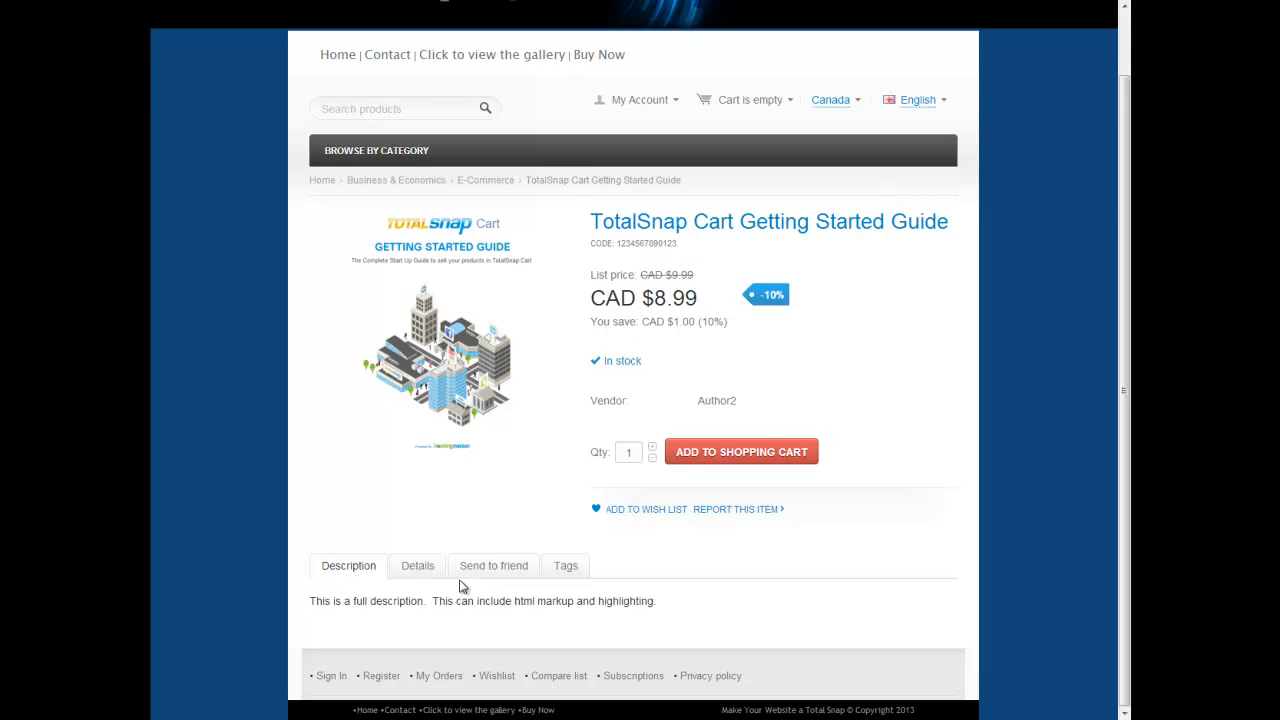
click(417, 565)
scroll(560, 603, down, 1)
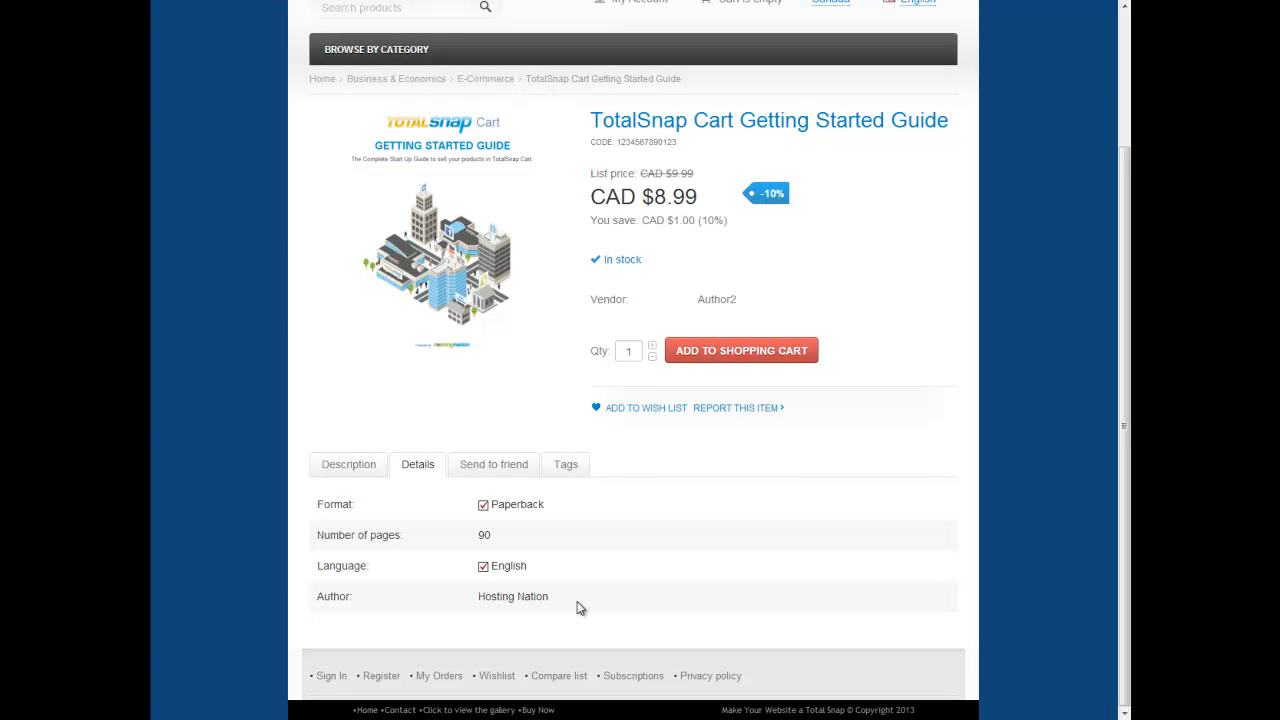